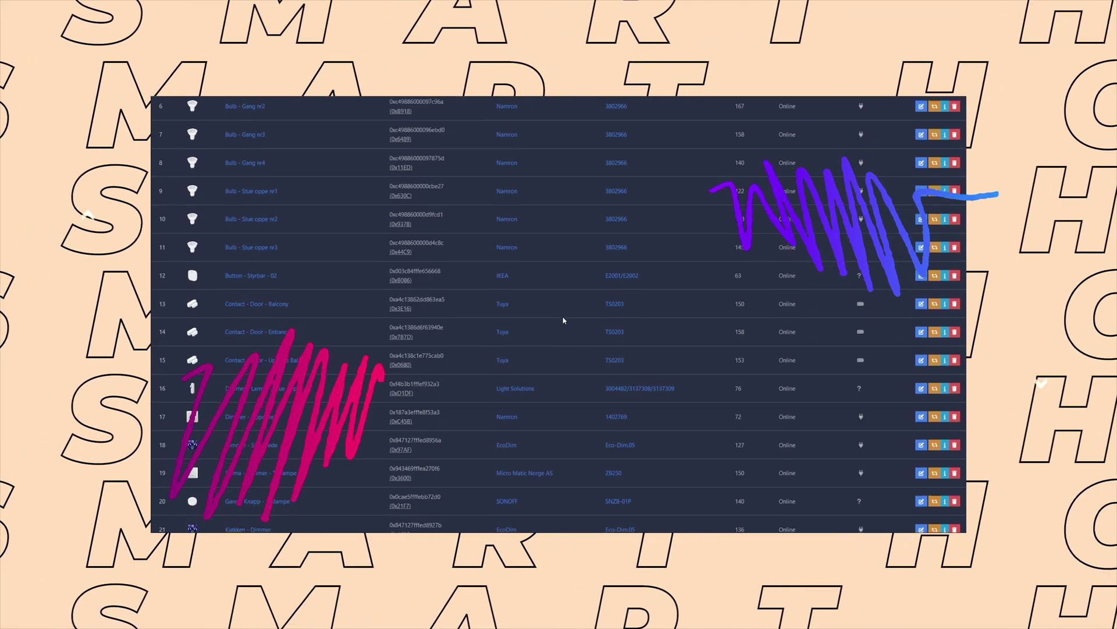
# Scroll down the Zigbee2MQTT Devices table to review the online devices.
pyautogui.scroll(-7, 564, 319)
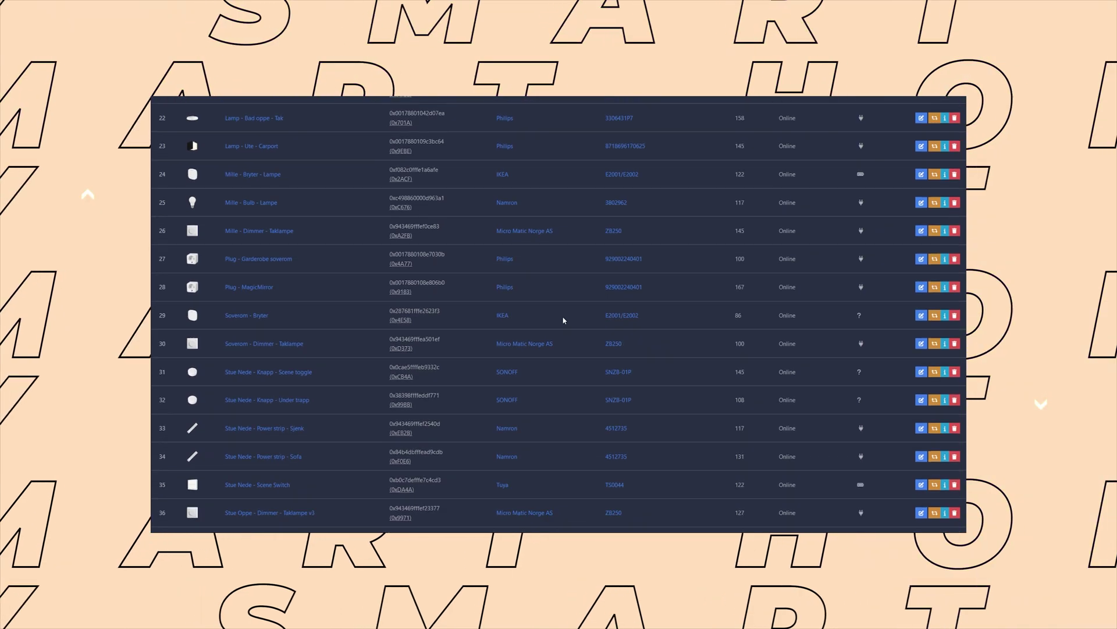
pyautogui.scroll(-5, 563, 320)
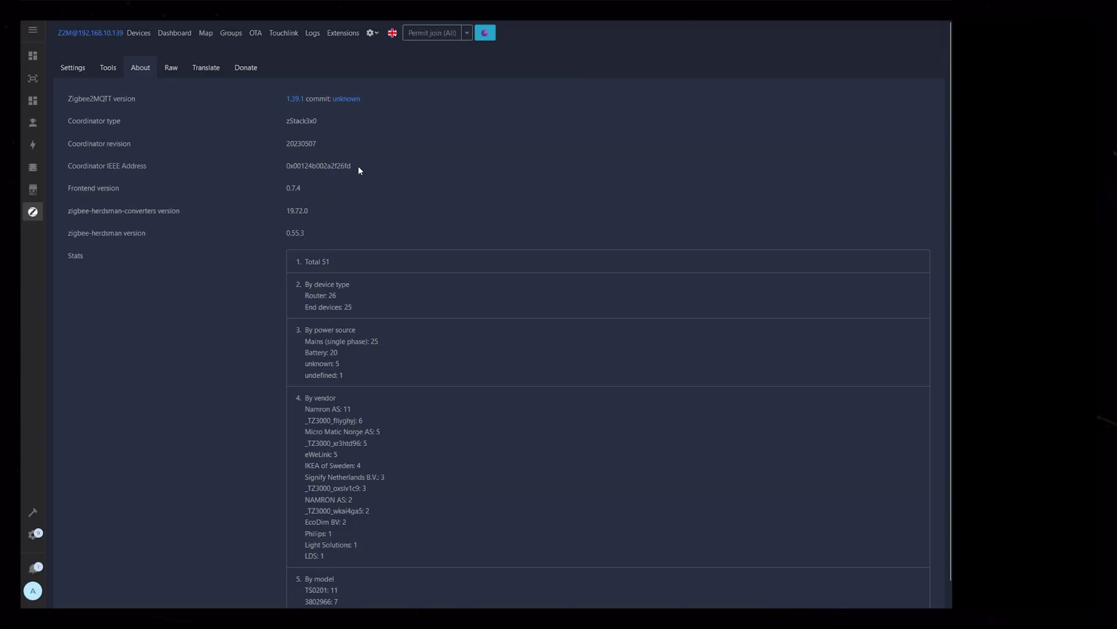
# Select the Coordinator IEEE Address 00124b002a2f26fd, leaving out the 0x prefix.
pyautogui.moveTo(294, 166); pyautogui.dragTo(351, 166)
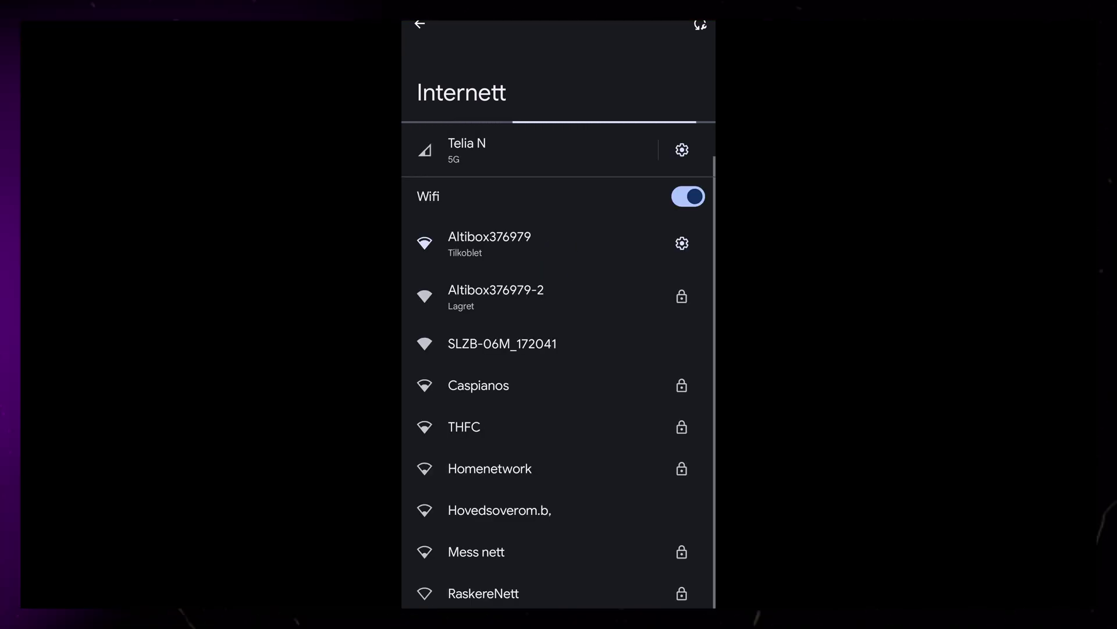
# Join the SLZB-06M_172041 Wi-Fi and stay connected despite no internet access.
pyautogui.click(592, 344)
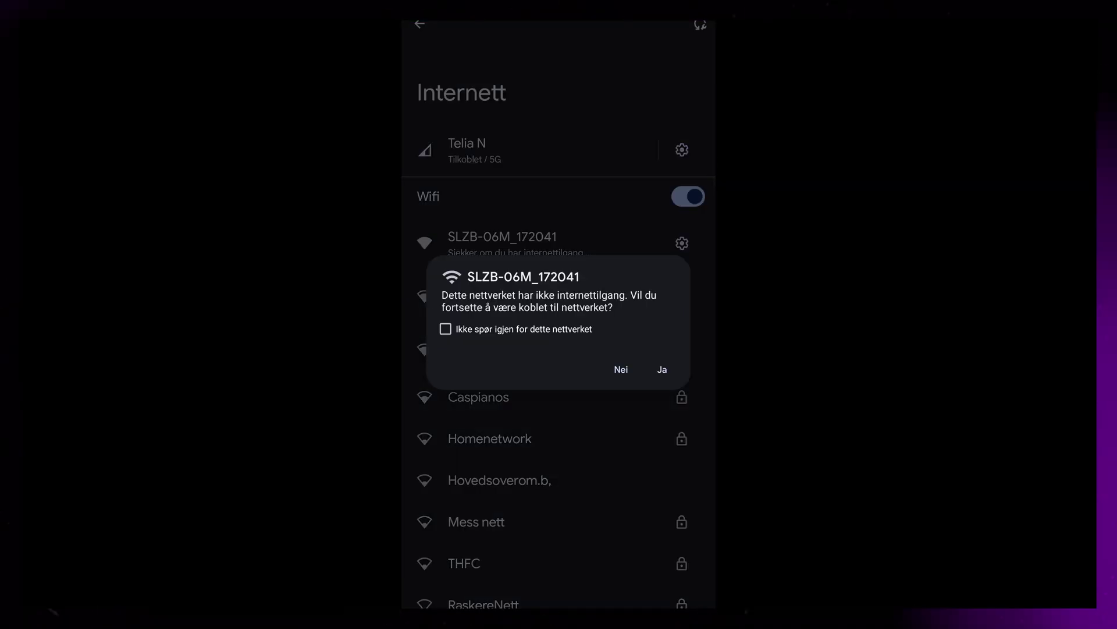
pyautogui.click(661, 369)
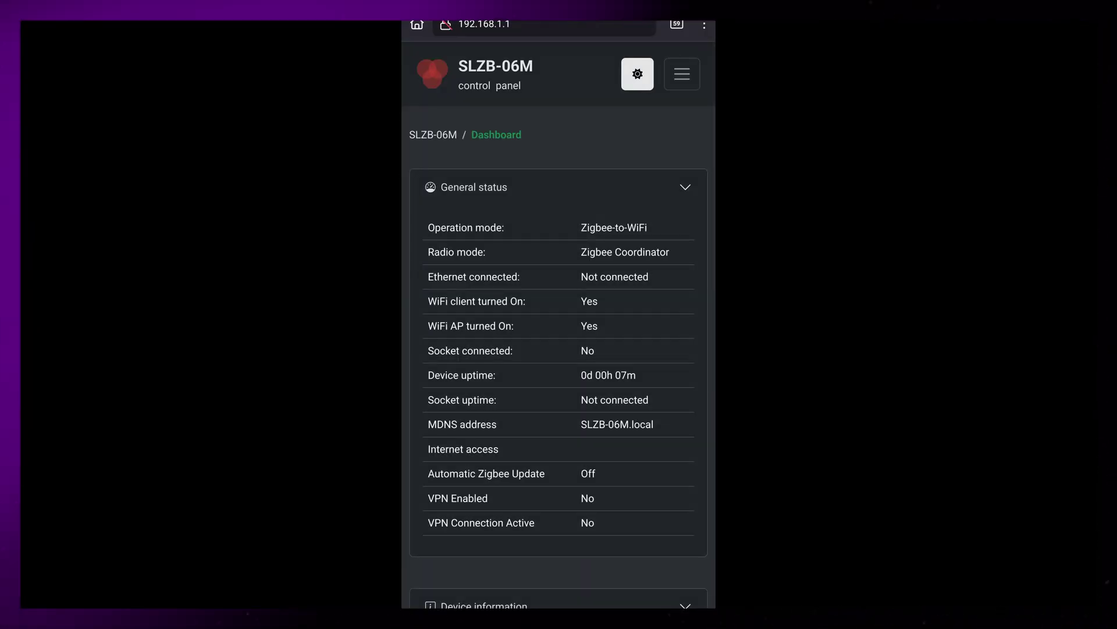
# Keep the adapter in Zigbee coordinator over Wi-Fi mode and save it.
pyautogui.click(682, 74)
pyautogui.click(512, 157)
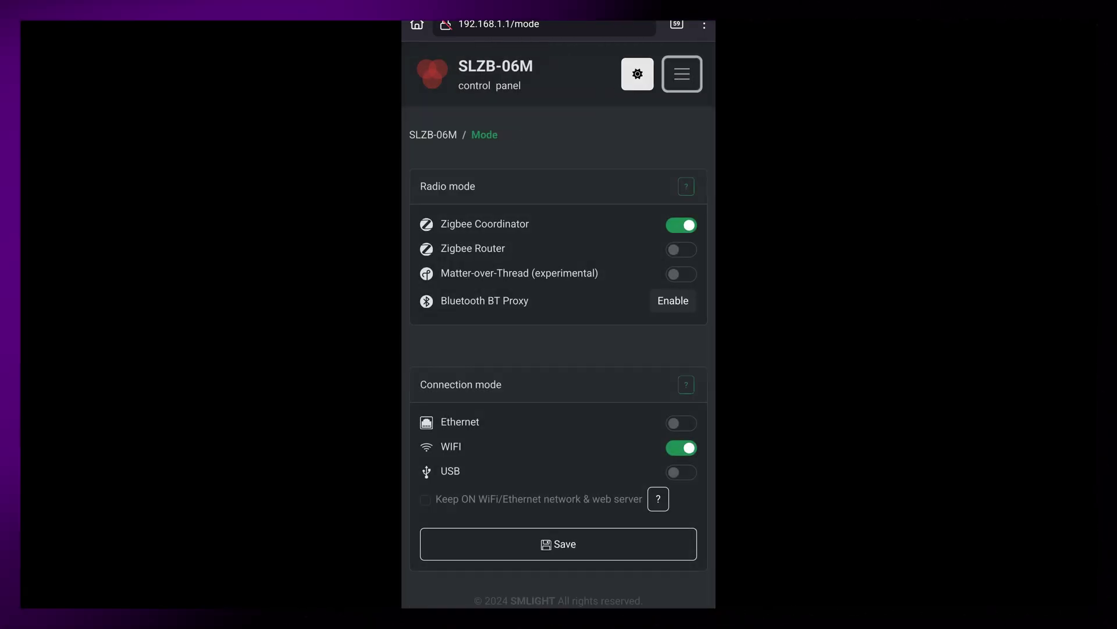
pyautogui.click(558, 543)
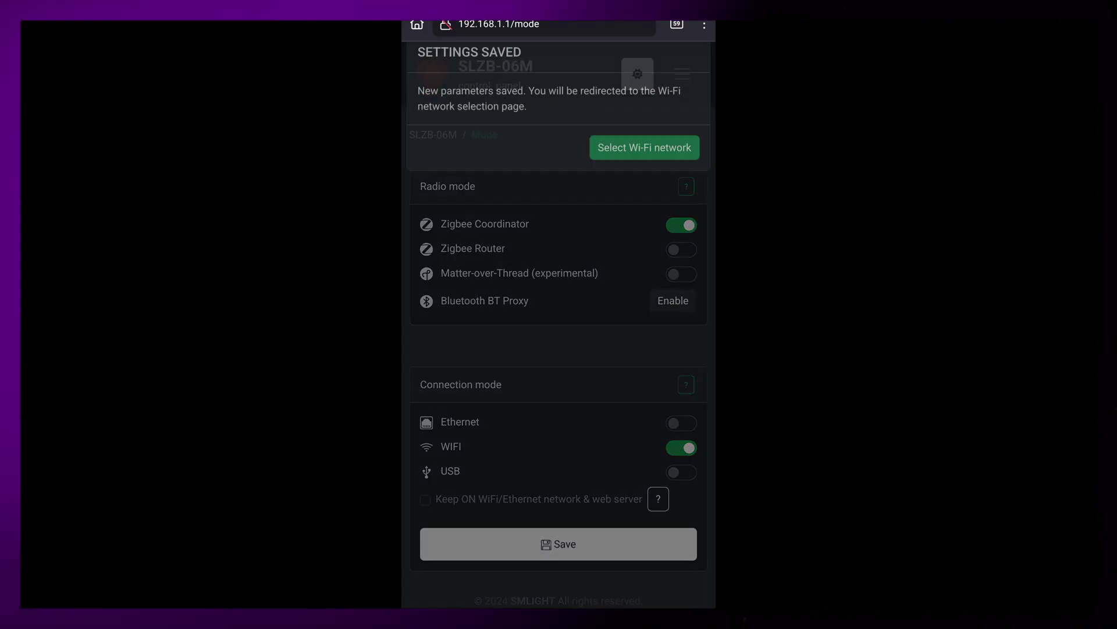
# Choose the home Wi-Fi network from the scan and enter its password.
pyautogui.click(644, 146)
pyautogui.scroll(-2, 559, 291)
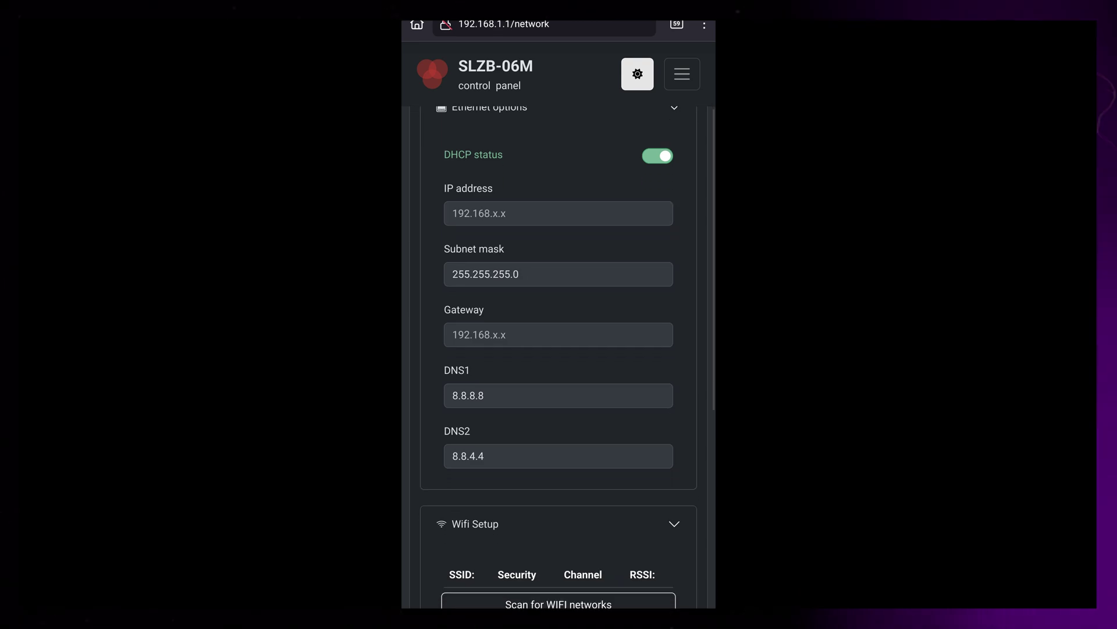
pyautogui.scroll(-4, 558, 349)
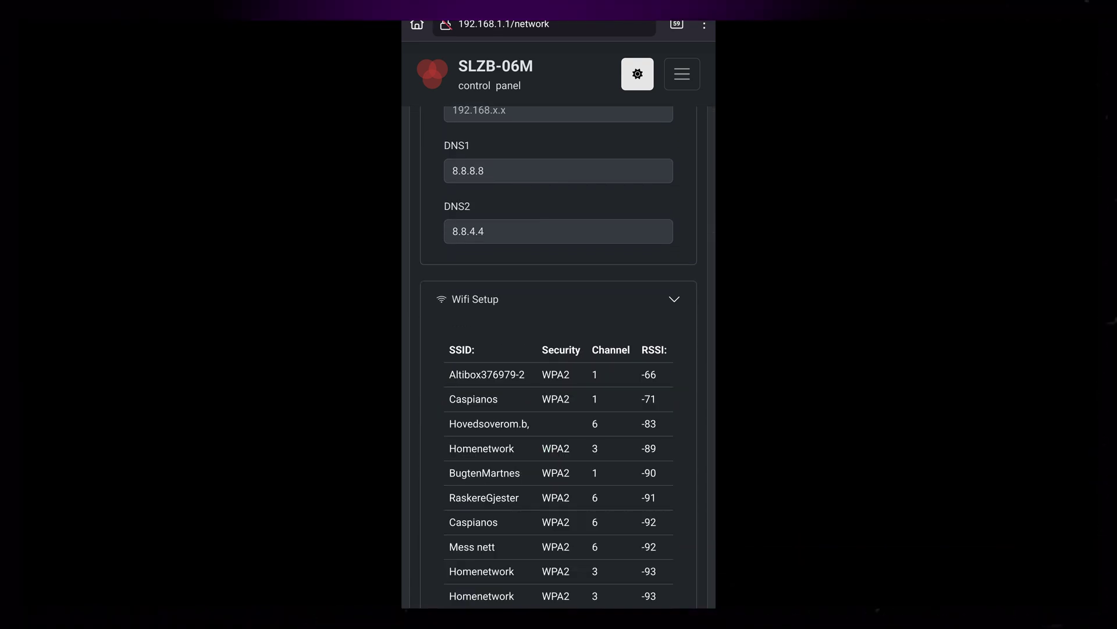
pyautogui.scroll(-1, 559, 349)
pyautogui.click(487, 350)
pyautogui.scroll(-4, 559, 349)
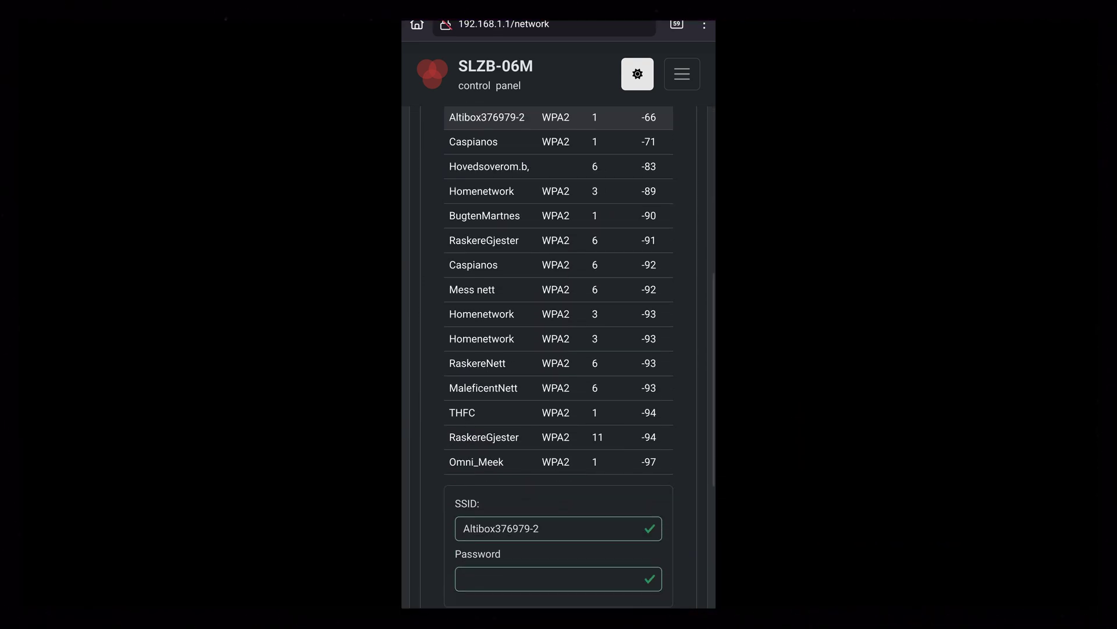
pyautogui.scroll(-2, 559, 349)
pyautogui.click(559, 494)
pyautogui.write('******b')
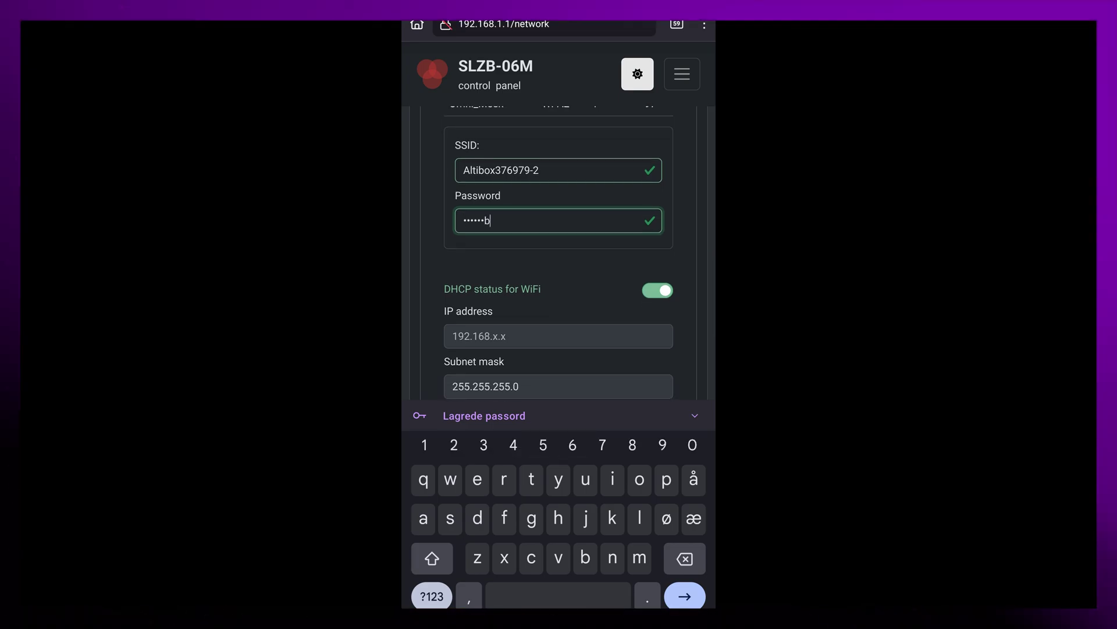
pyautogui.write('**')
pyautogui.press('Return')
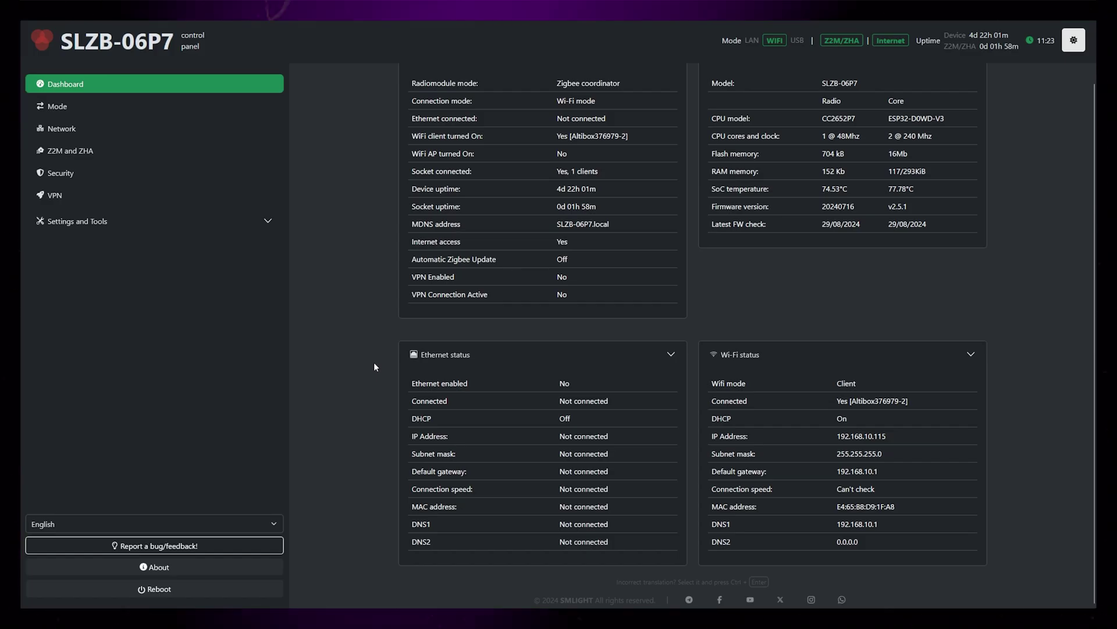
pyautogui.scroll(1, 373, 362)
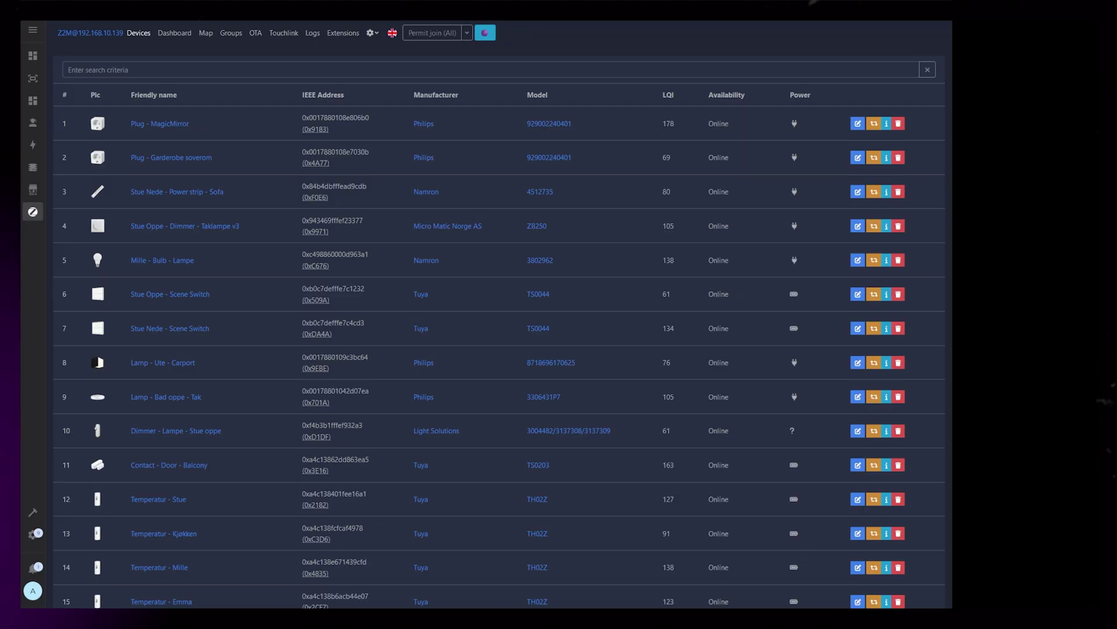
# Go to Settings > About and select coordinator IEEE address 00124b002a2f26fd.
pyautogui.click(372, 33)
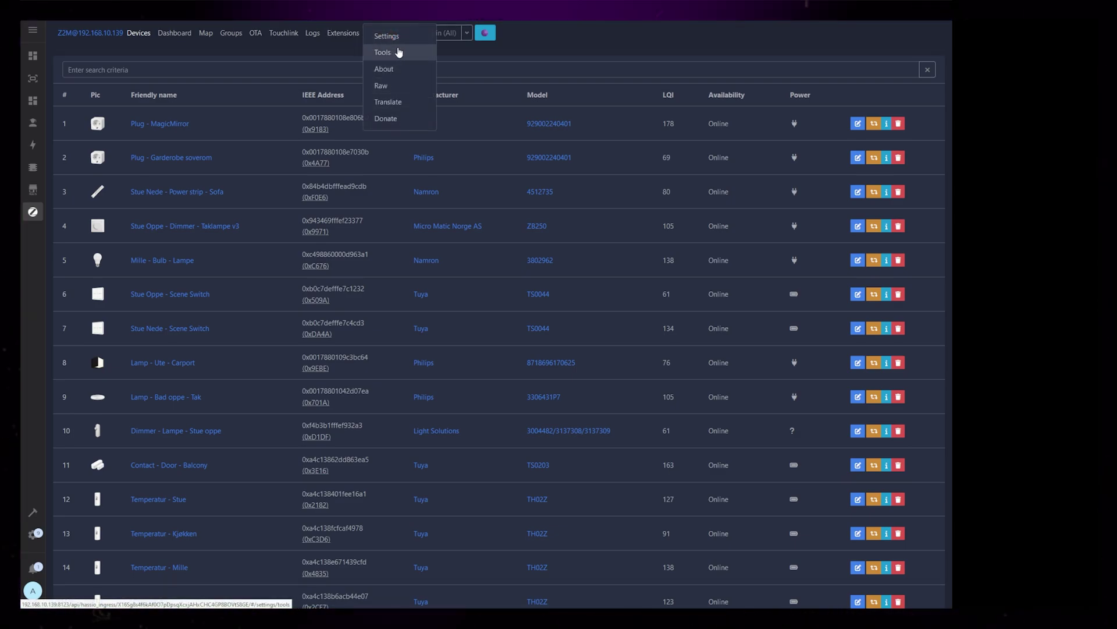
pyautogui.click(398, 38)
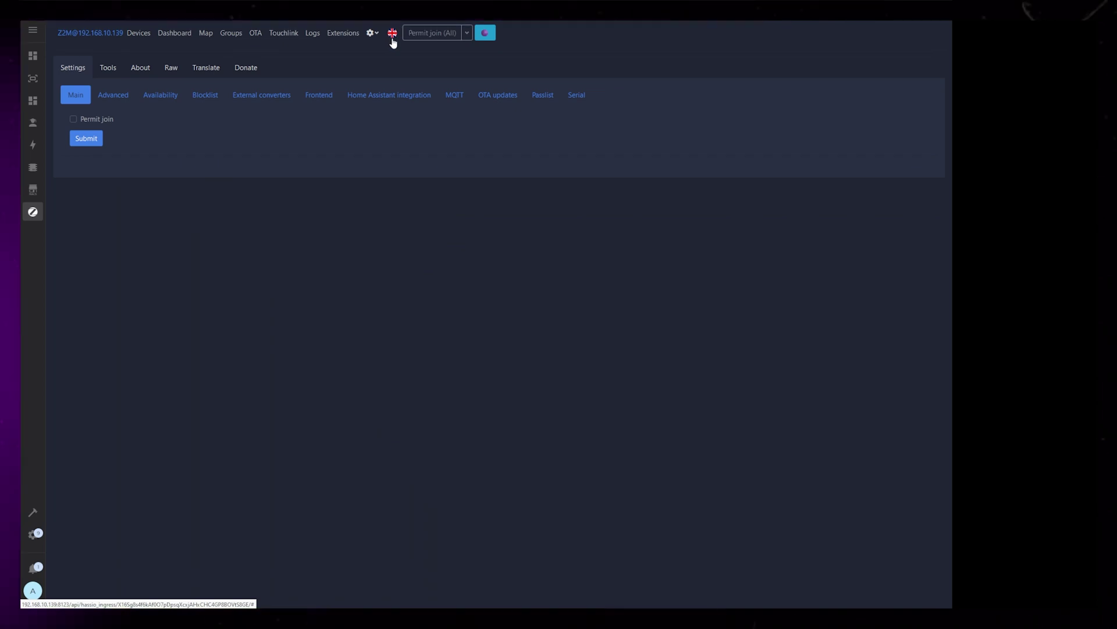
pyautogui.click(140, 68)
pyautogui.moveTo(319, 168); pyautogui.dragTo(289, 168)
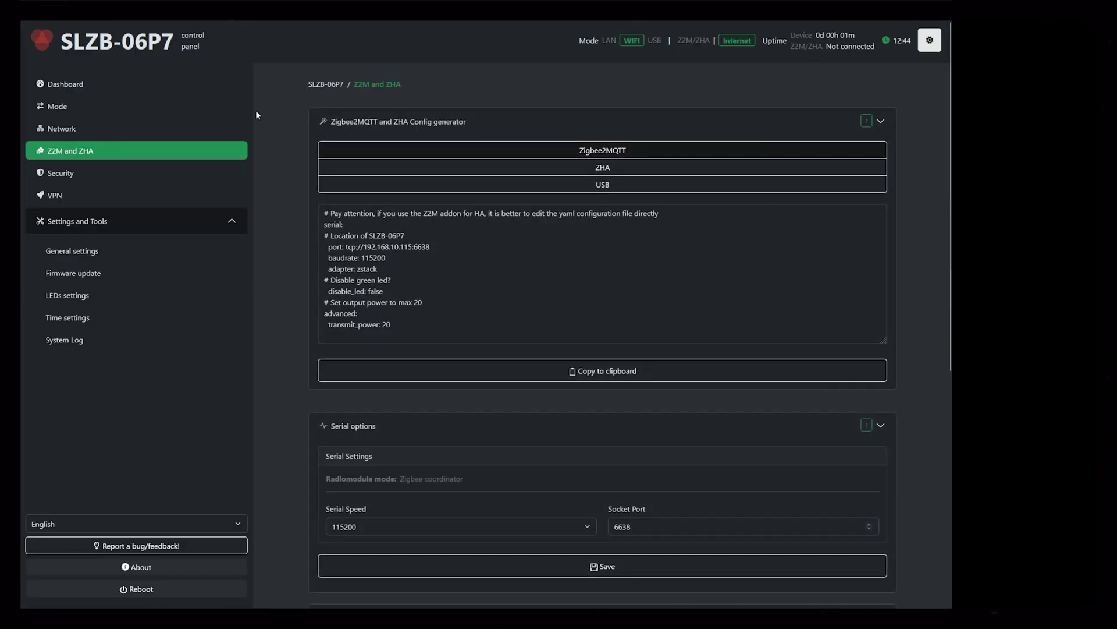
# Scroll to ADVANCED: Adapter IEEE address change and highlight its adapter-switching advice.
pyautogui.scroll(-3, 308, 125)
pyautogui.scroll(-4, 328, 153)
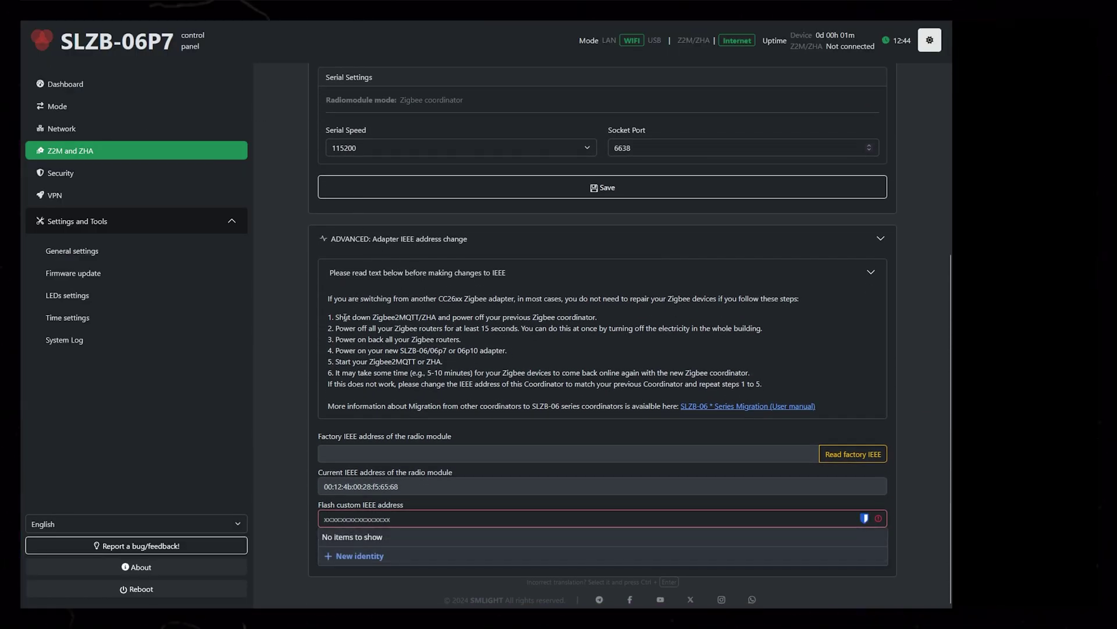
pyautogui.moveTo(333, 298); pyautogui.dragTo(418, 298)
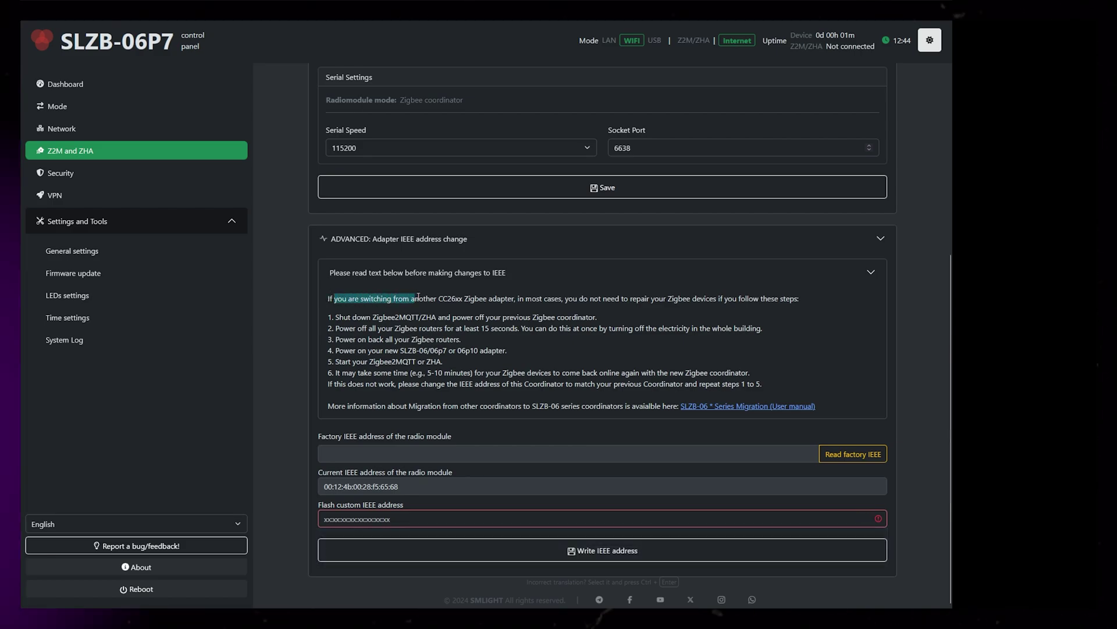
pyautogui.moveTo(509, 300); pyautogui.dragTo(522, 300)
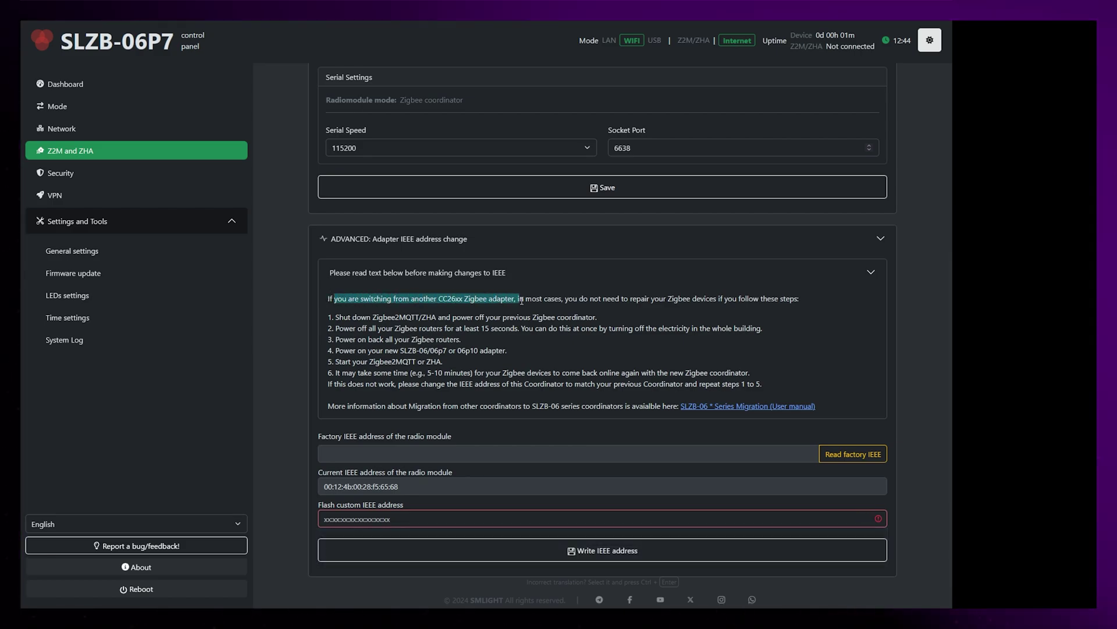
pyautogui.moveTo(522, 301); pyautogui.dragTo(388, 318)
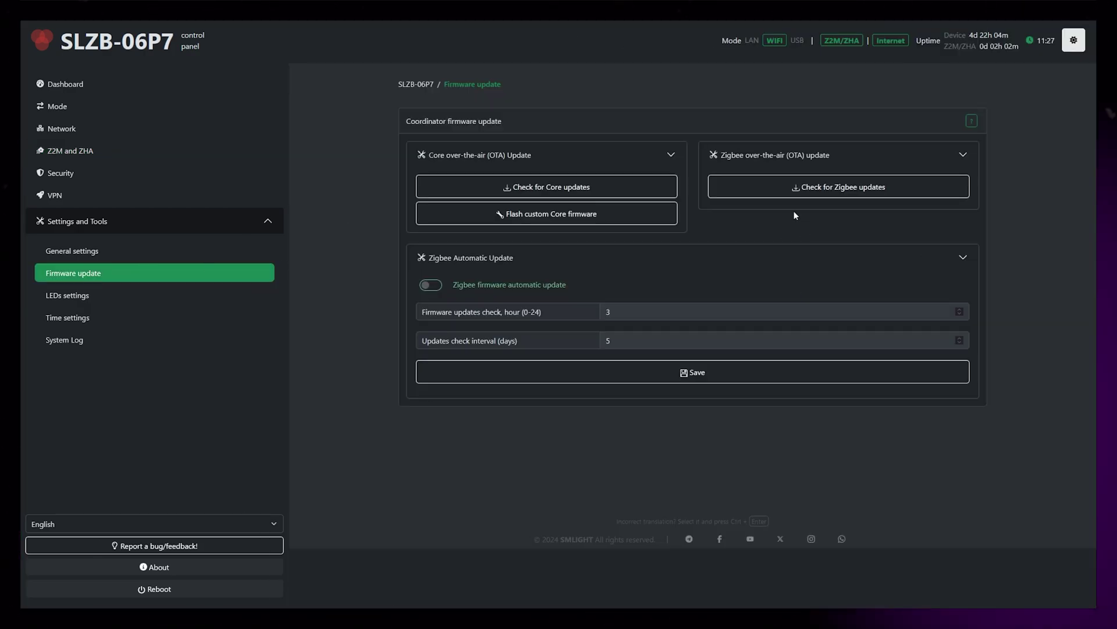
# Verify Zigbee firmware 20240716 is current, then flash core firmware v2.5.2.
pyautogui.click(840, 187)
pyautogui.click(448, 104)
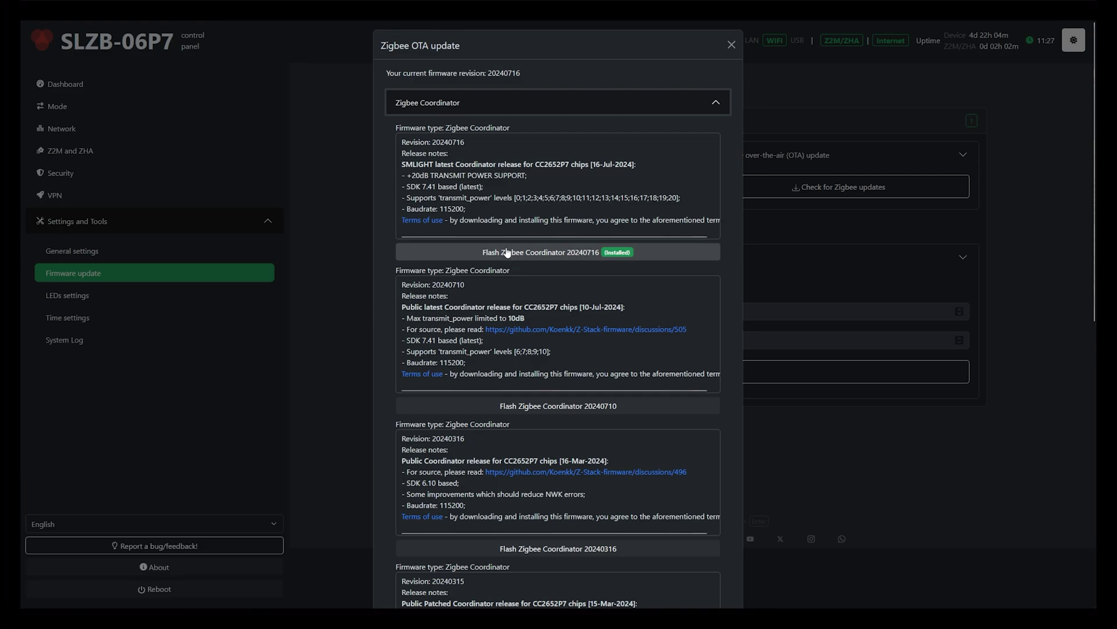
pyautogui.click(732, 45)
pyautogui.click(541, 187)
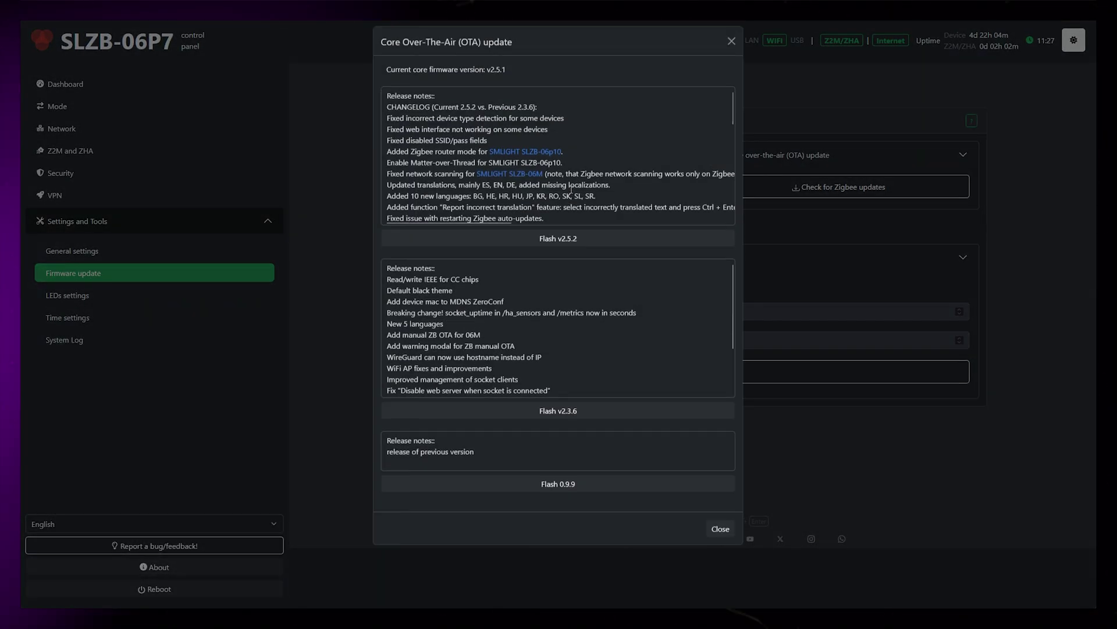
pyautogui.click(534, 245)
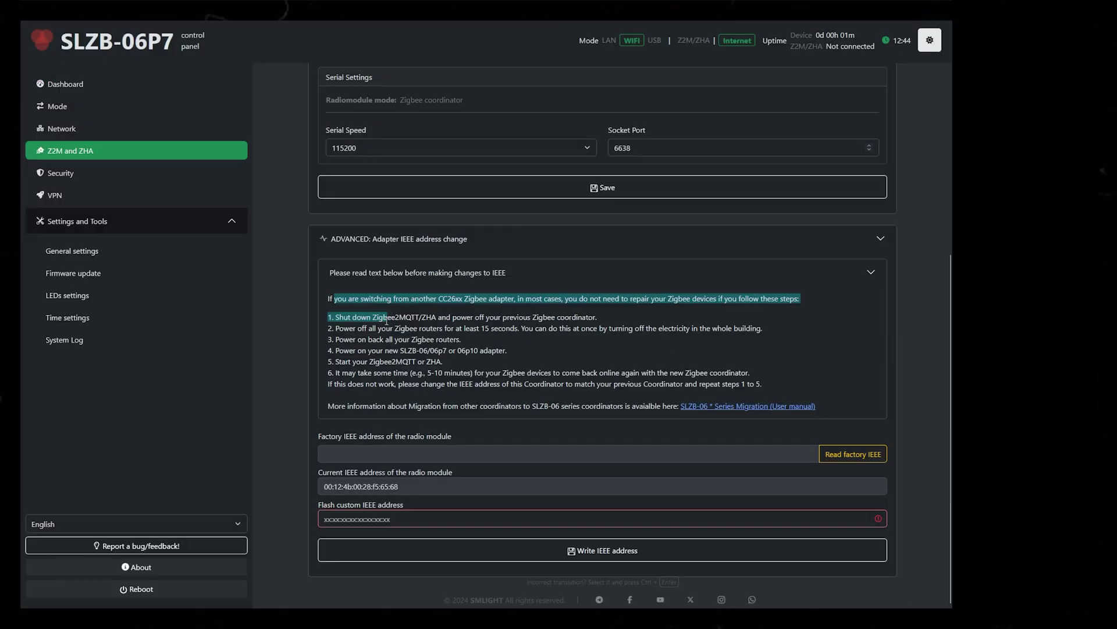
# Highlight steps 1 through 5 of the IEEE address migration instructions.
pyautogui.moveTo(387, 321); pyautogui.dragTo(357, 336)
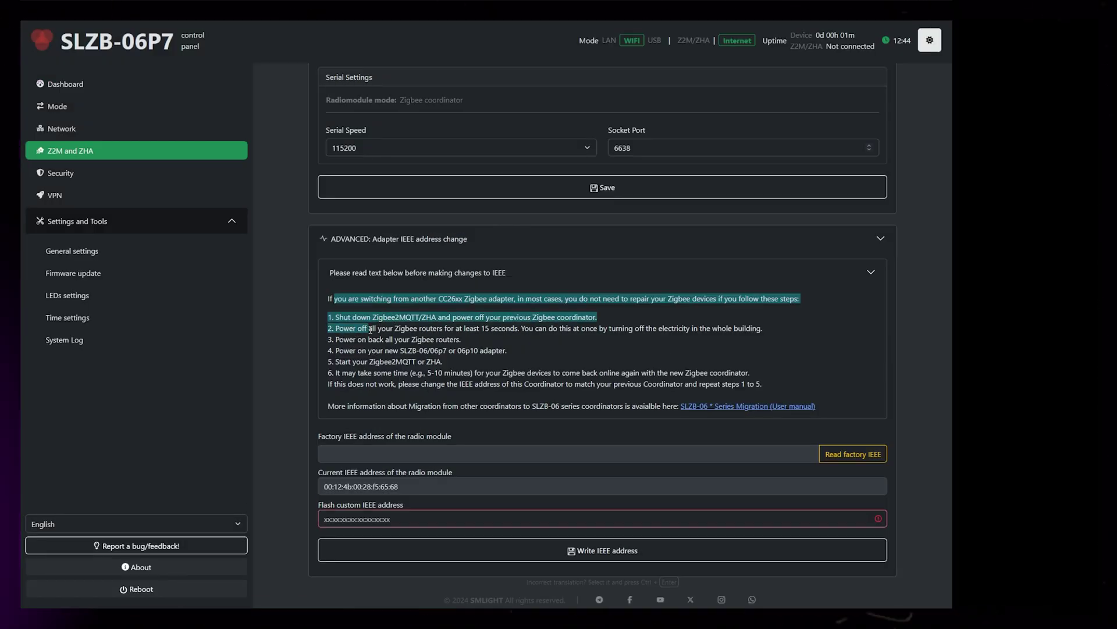
pyautogui.moveTo(370, 330); pyautogui.dragTo(366, 332)
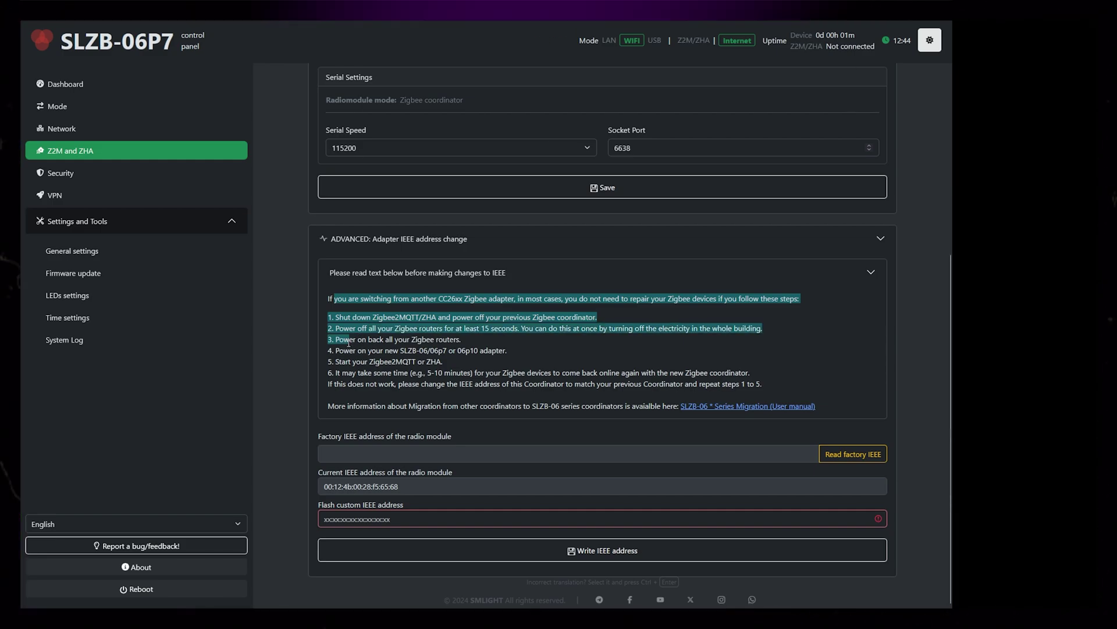
pyautogui.moveTo(349, 342); pyautogui.dragTo(352, 351)
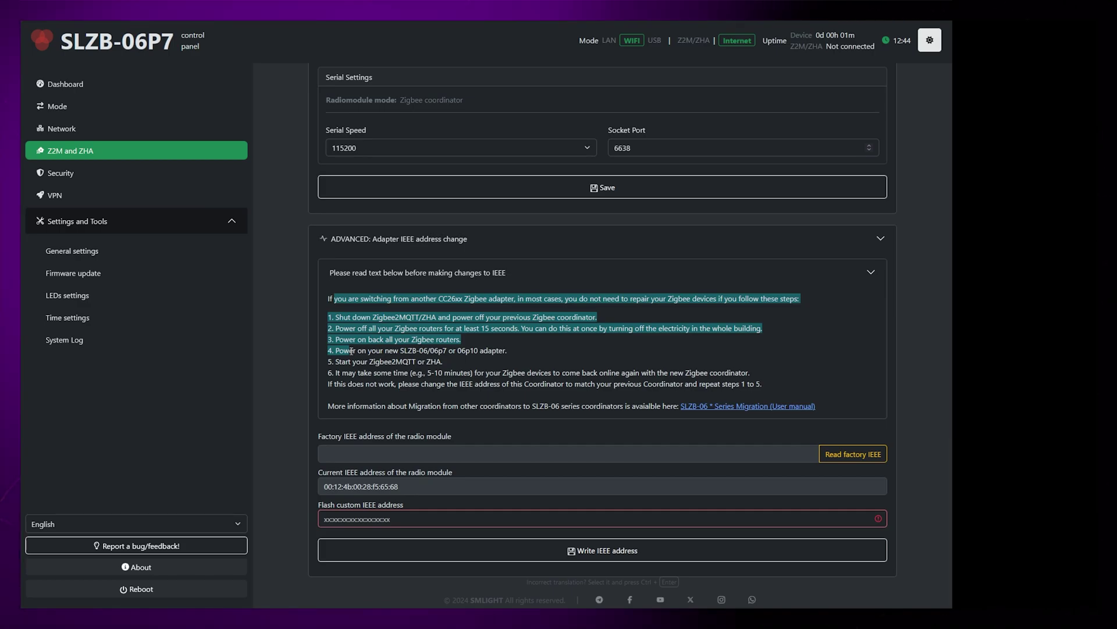
pyautogui.moveTo(351, 351); pyautogui.dragTo(406, 373)
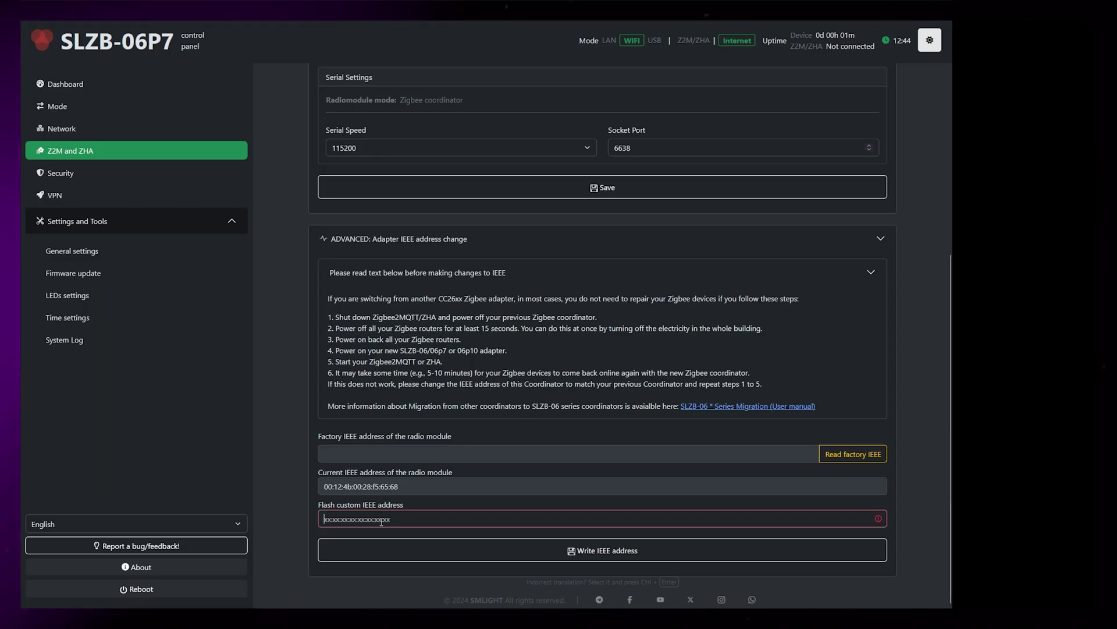
# Enter custom IEEE address 00:12:4b:00:2a:2f:26:fd with colon separators.
pyautogui.click(381, 519)
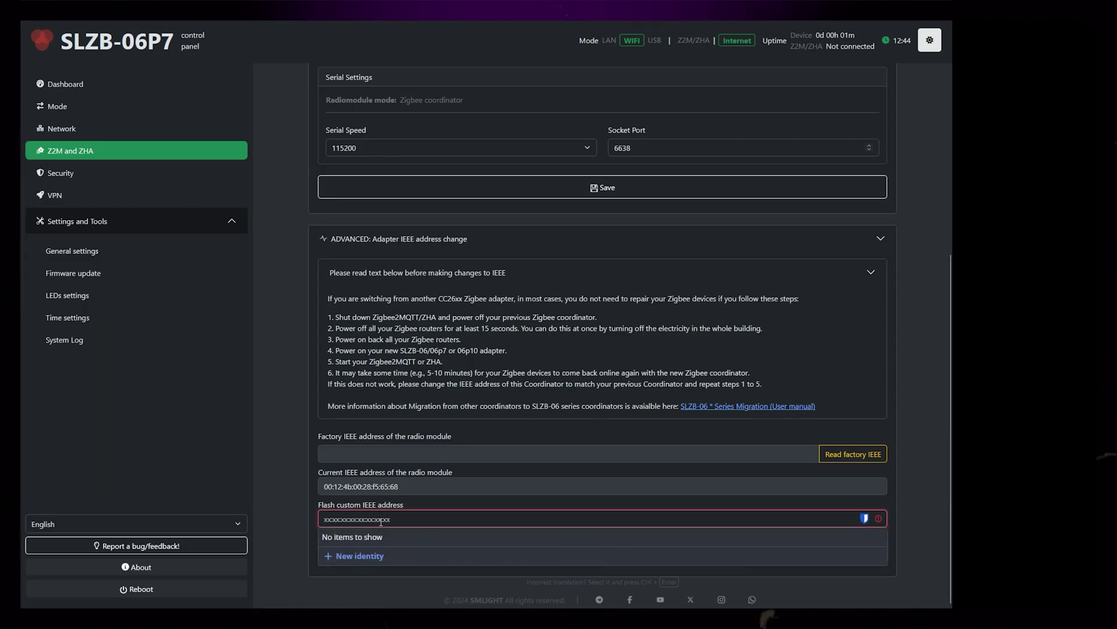
pyautogui.click(332, 519)
pyautogui.write(':12:4b002a2f26fd')
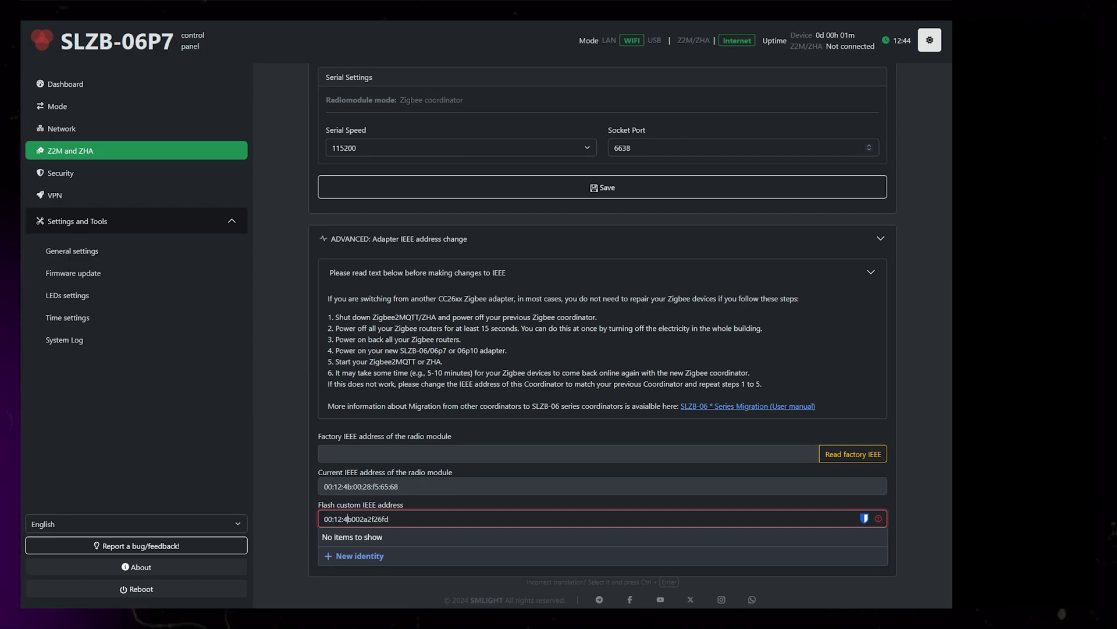
pyautogui.click(350, 519)
pyautogui.write(':')
pyautogui.click(373, 519)
pyautogui.write(':')
pyautogui.click(384, 518)
pyautogui.write(':00:2a:2f:26:')
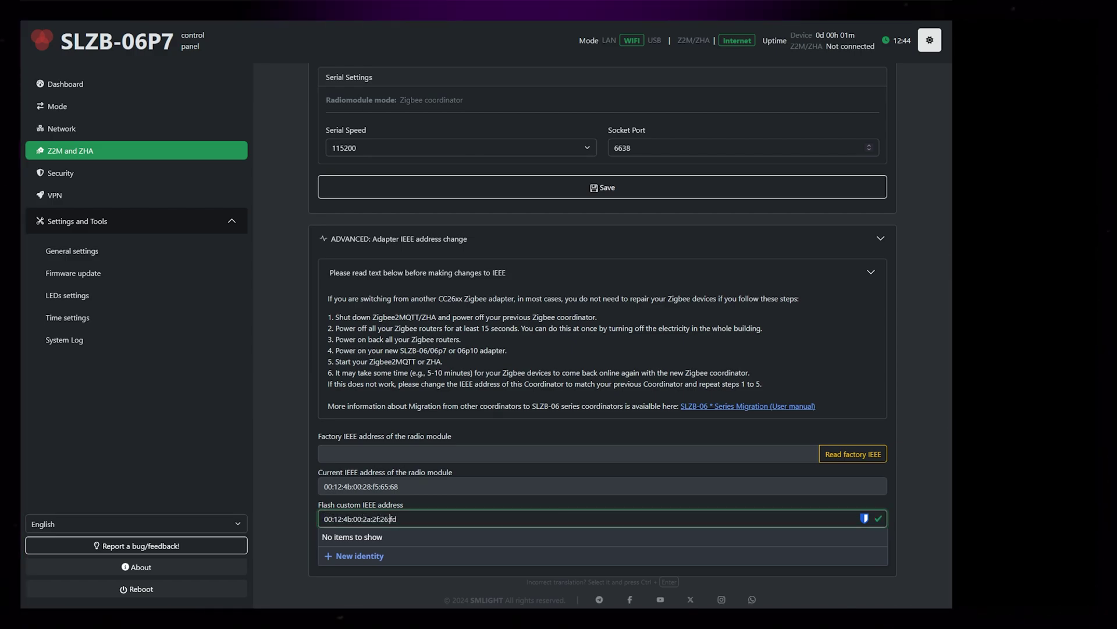
pyautogui.click(394, 519)
pyautogui.write(':')
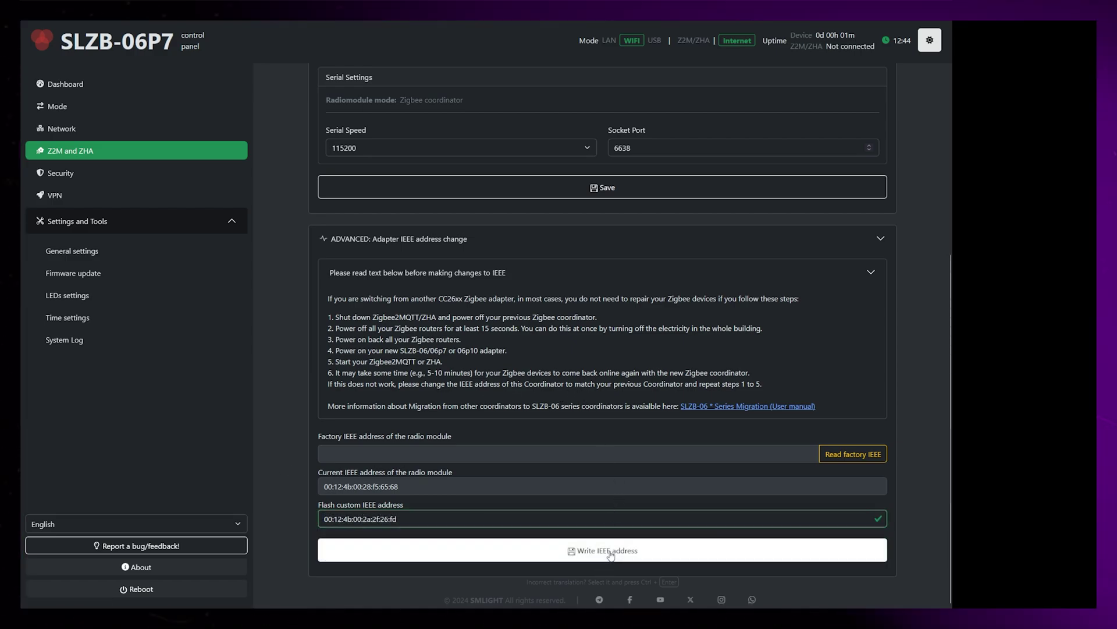
# Write the custom IEEE address and reflash the radio with it.
pyautogui.click(607, 549)
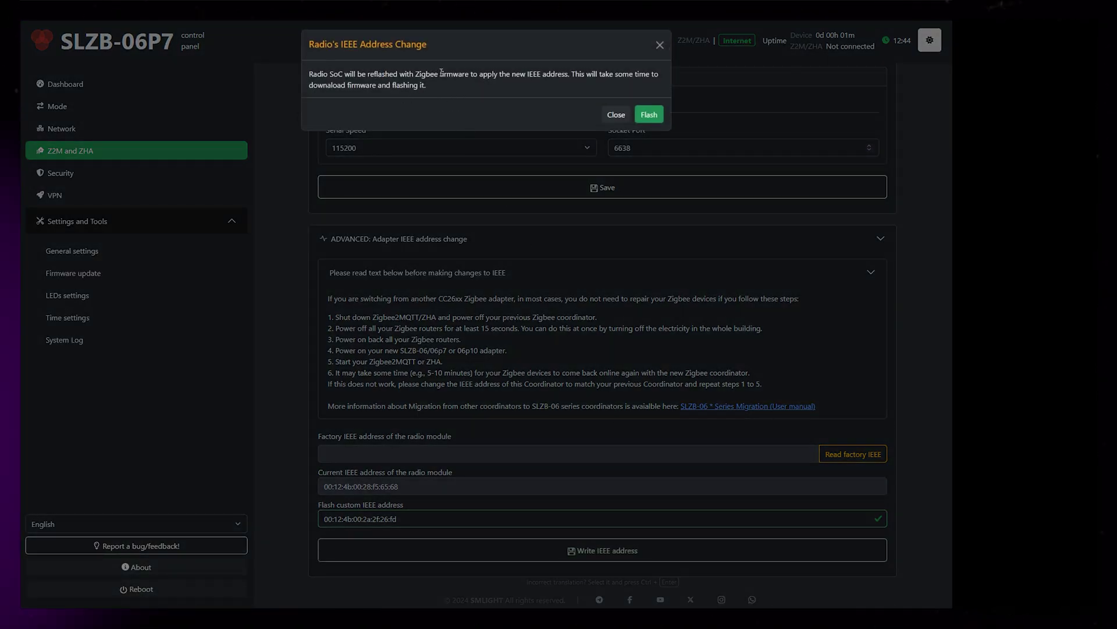
pyautogui.click(649, 114)
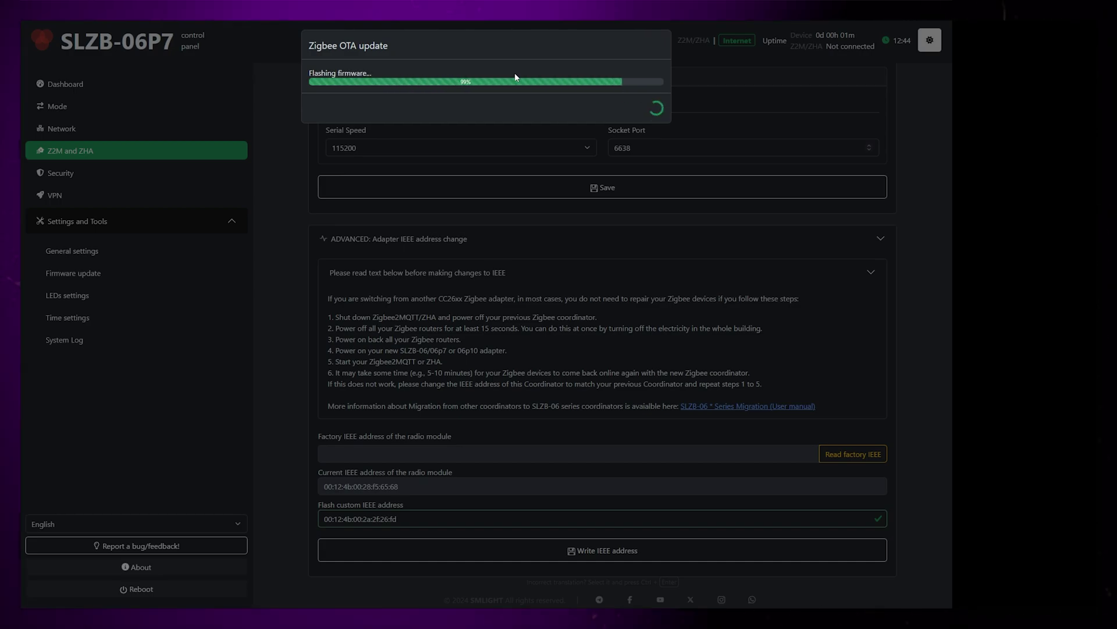
pyautogui.click(648, 103)
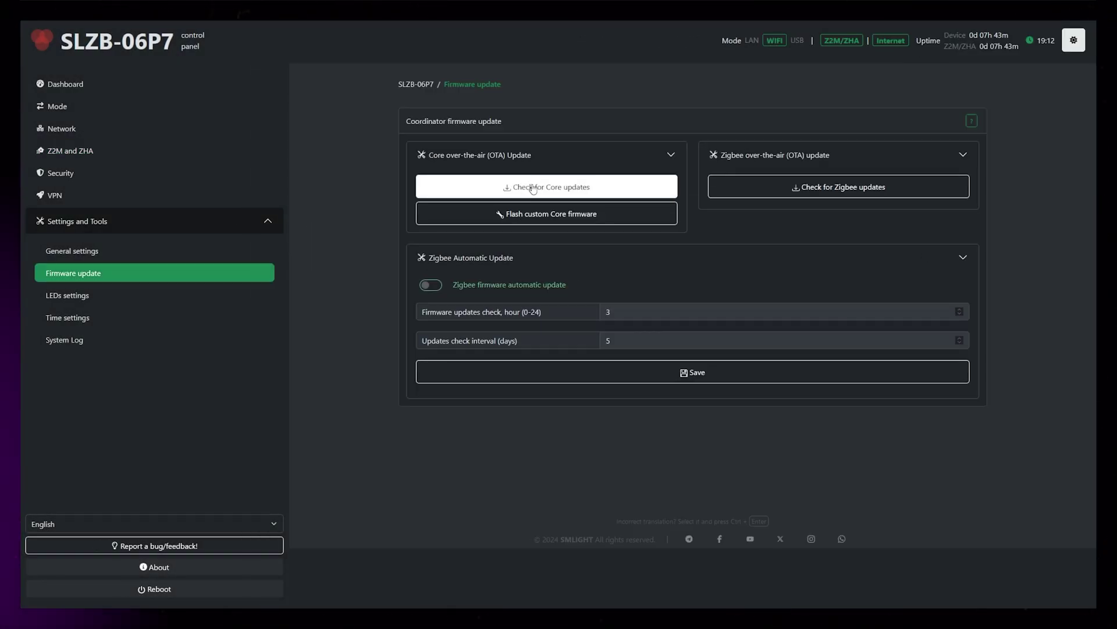
# Check the core and Zigbee firmware release lists after the reflash.
pyautogui.click(534, 187)
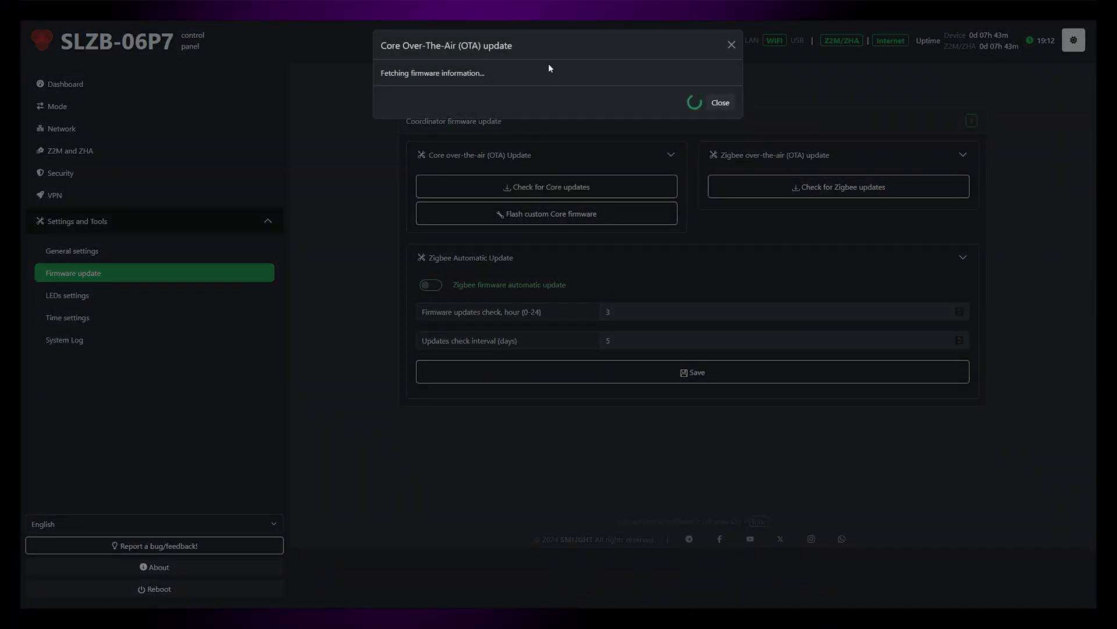
pyautogui.click(850, 254)
pyautogui.click(844, 187)
pyautogui.click(454, 105)
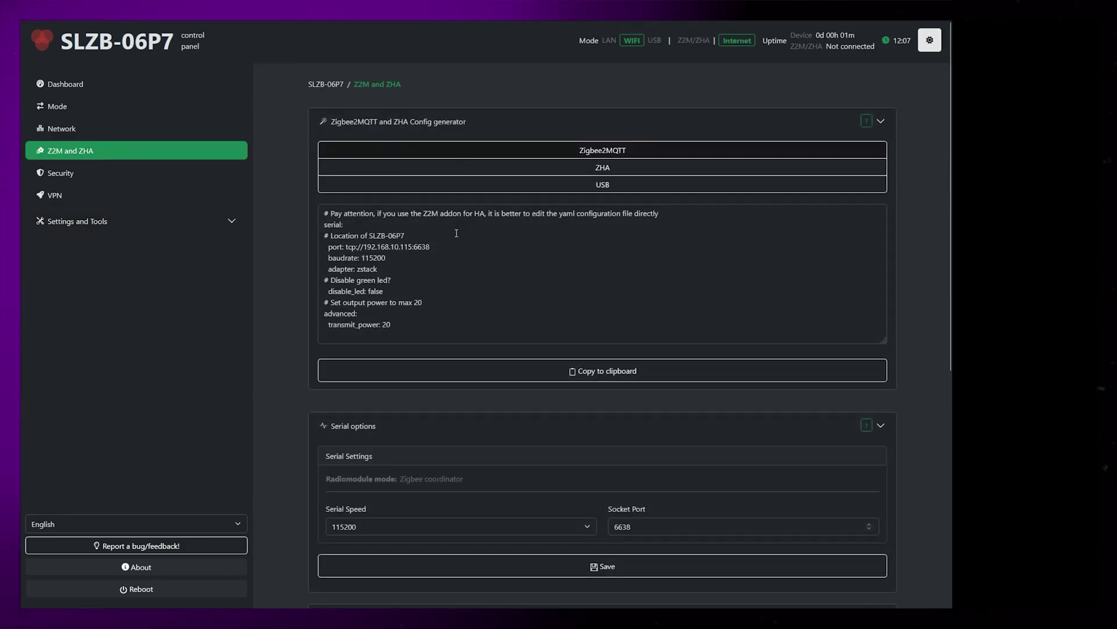
# Select tcp://192.168.10.115:6638 in the generated Zigbee2MQTT config.
pyautogui.moveTo(432, 246); pyautogui.dragTo(345, 247)
pyautogui.hotkey('ctrl', 'c')
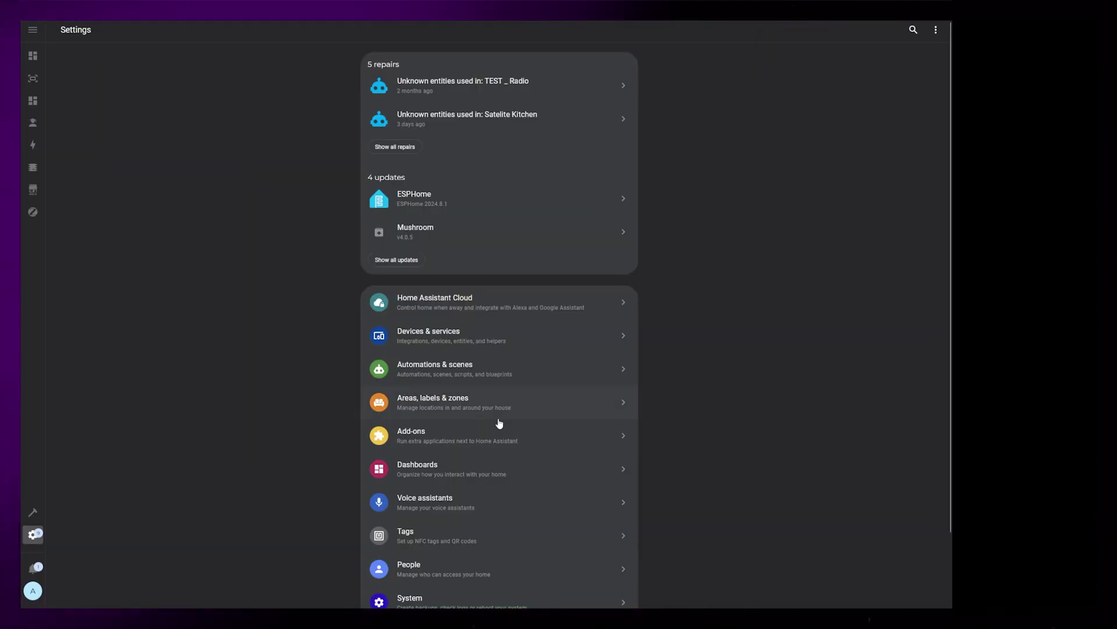
# Replace the Zigbee2MQTT add-on's serial port value with tcp://192.168.10.115:6638 and save the configuration.
pyautogui.click(461, 435)
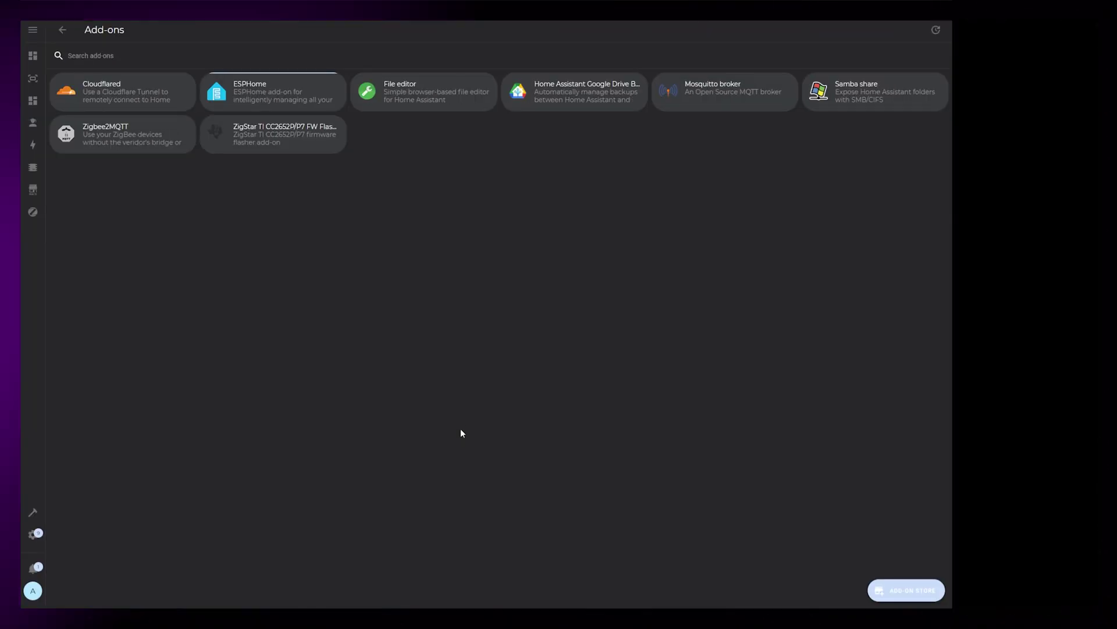
pyautogui.click(124, 135)
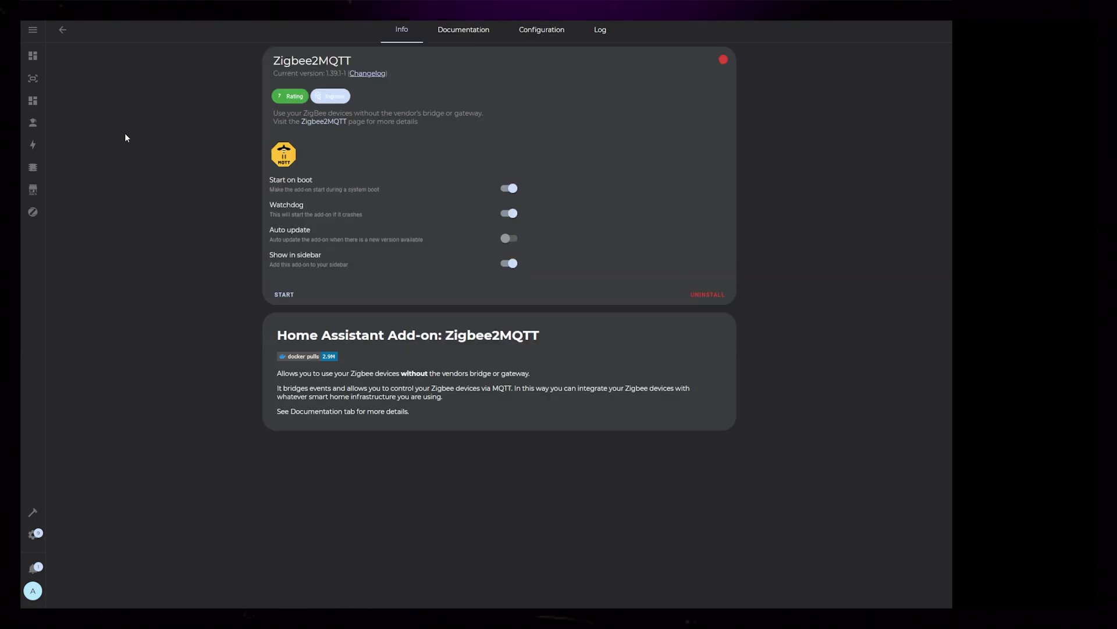
pyautogui.click(542, 34)
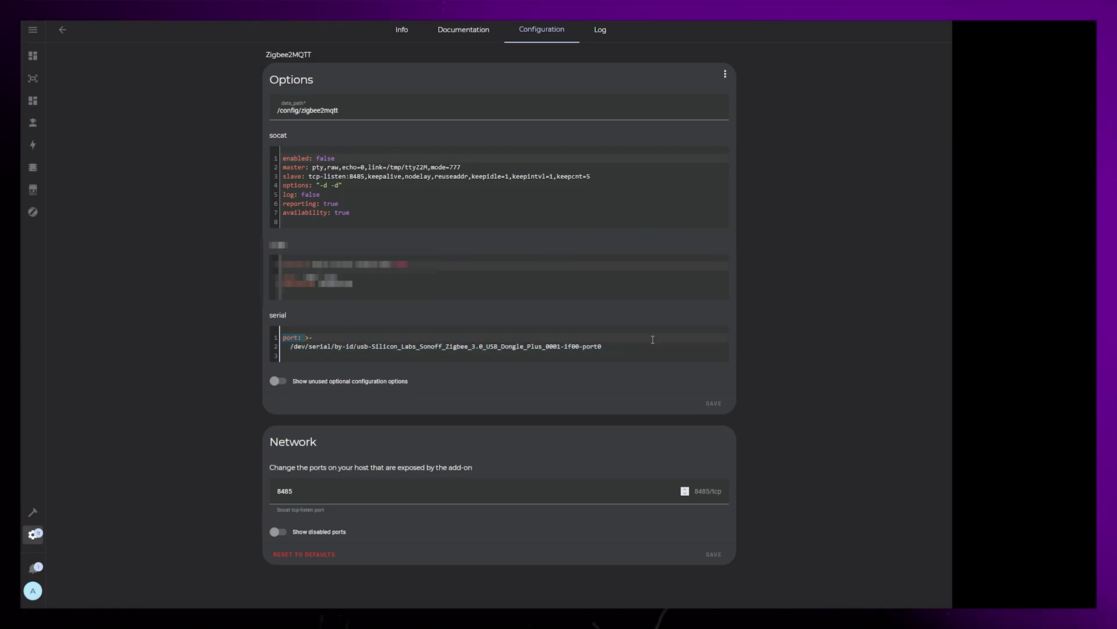
pyautogui.click(619, 347)
pyautogui.hotkey('shift', 'Left')
pyautogui.hotkey('shift', 'Left')
pyautogui.hotkey('ctrl', 'v')
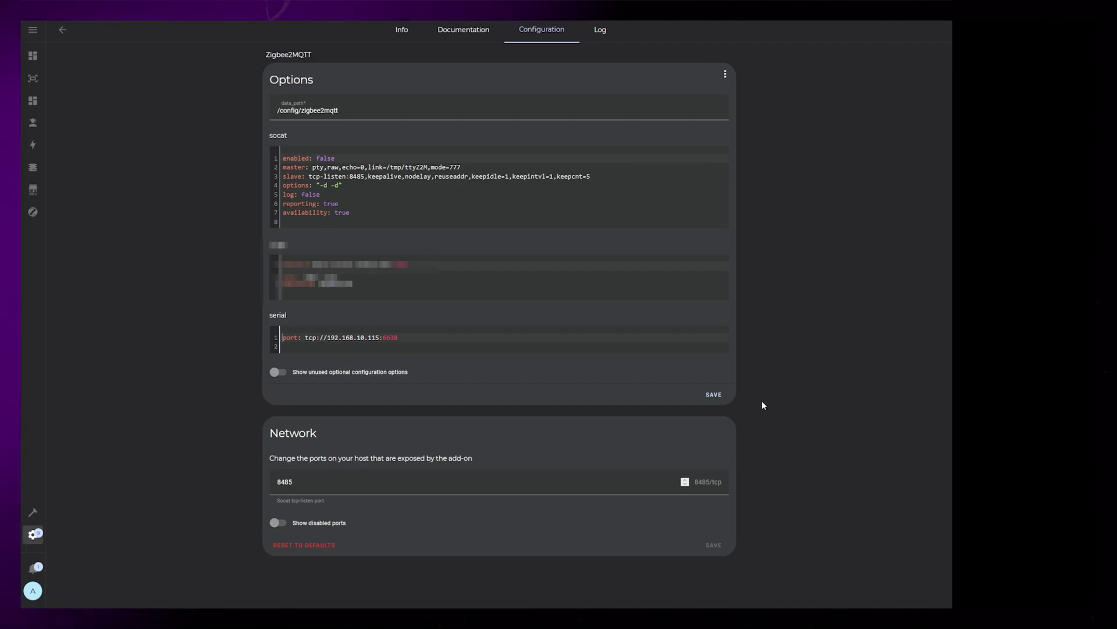
pyautogui.click(720, 395)
pyautogui.click(401, 28)
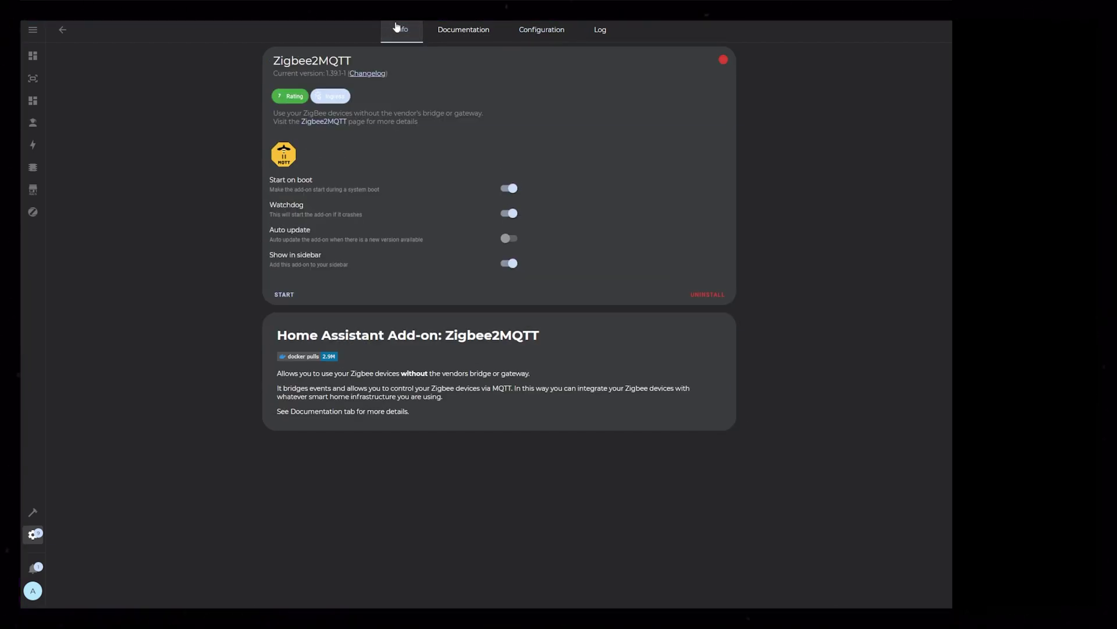
# Start the Zigbee2MQTT add-on and check its log for the zStack adapter restoring from backup.
pyautogui.click(284, 293)
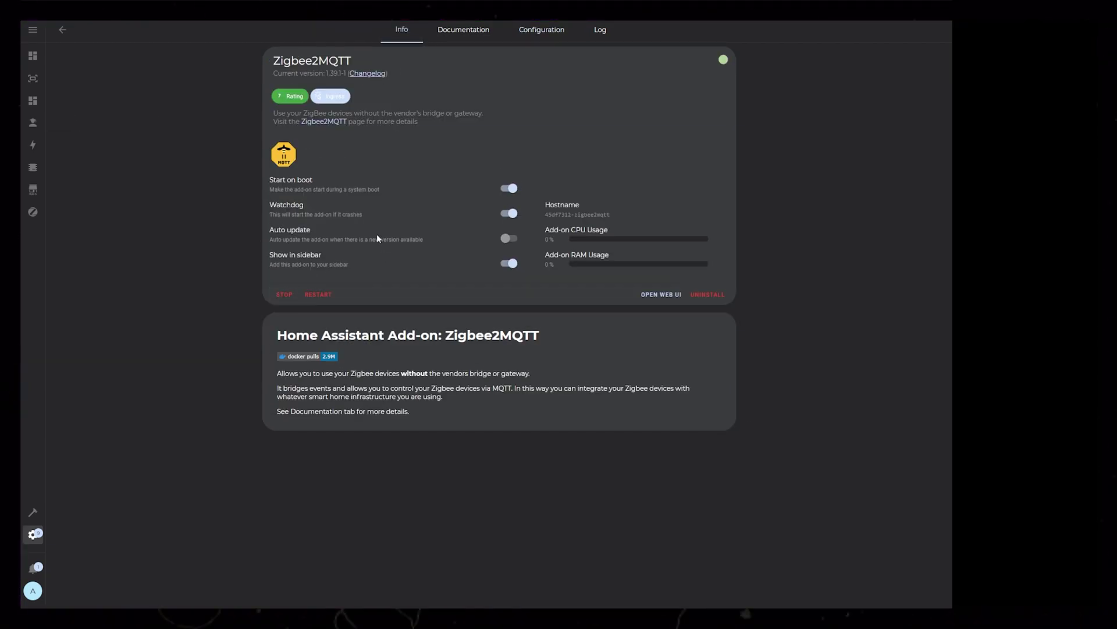
pyautogui.click(600, 29)
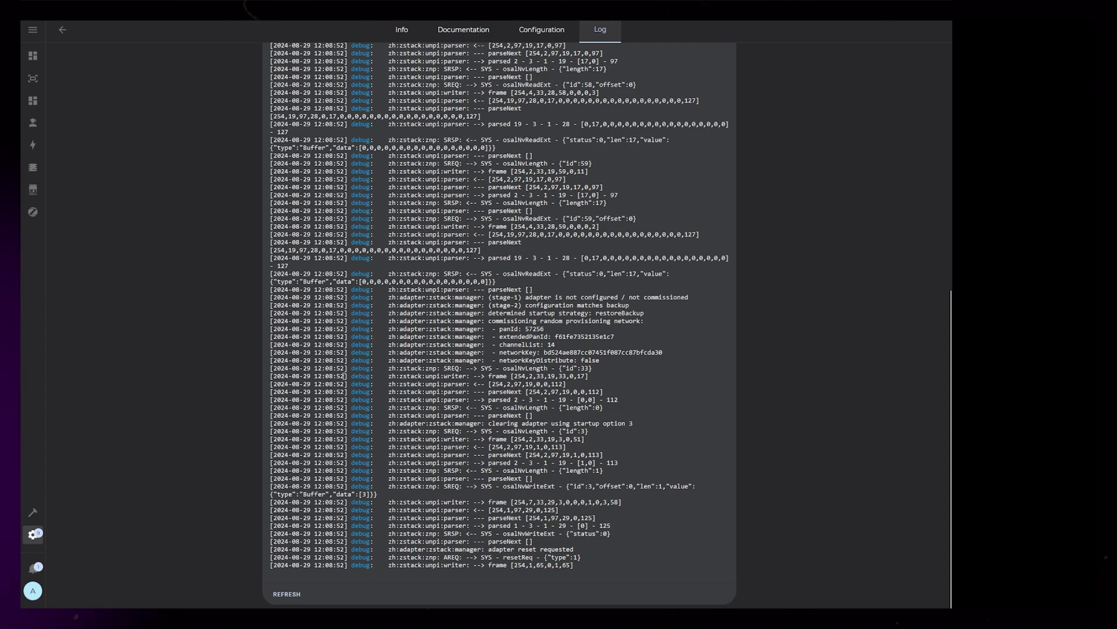
# Retry loading Zigbee2MQTT until the Devices list appears, then reconfigure Plug - MagicMirror.
pyautogui.click(33, 211)
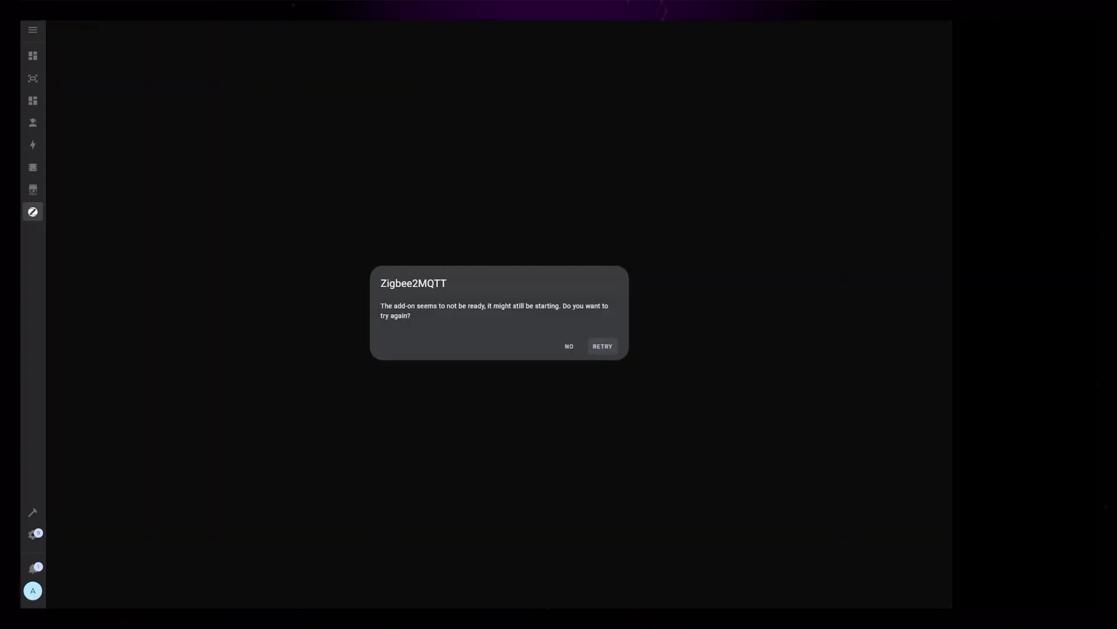
pyautogui.click(603, 347)
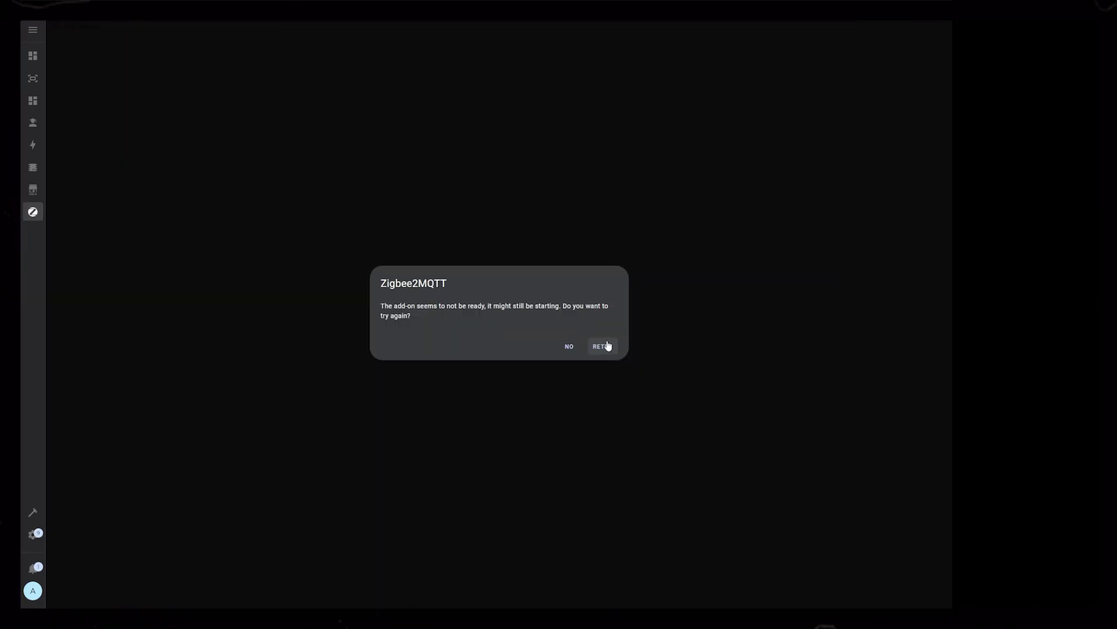
pyautogui.click(607, 345)
pyautogui.scroll(-20, 643, 216)
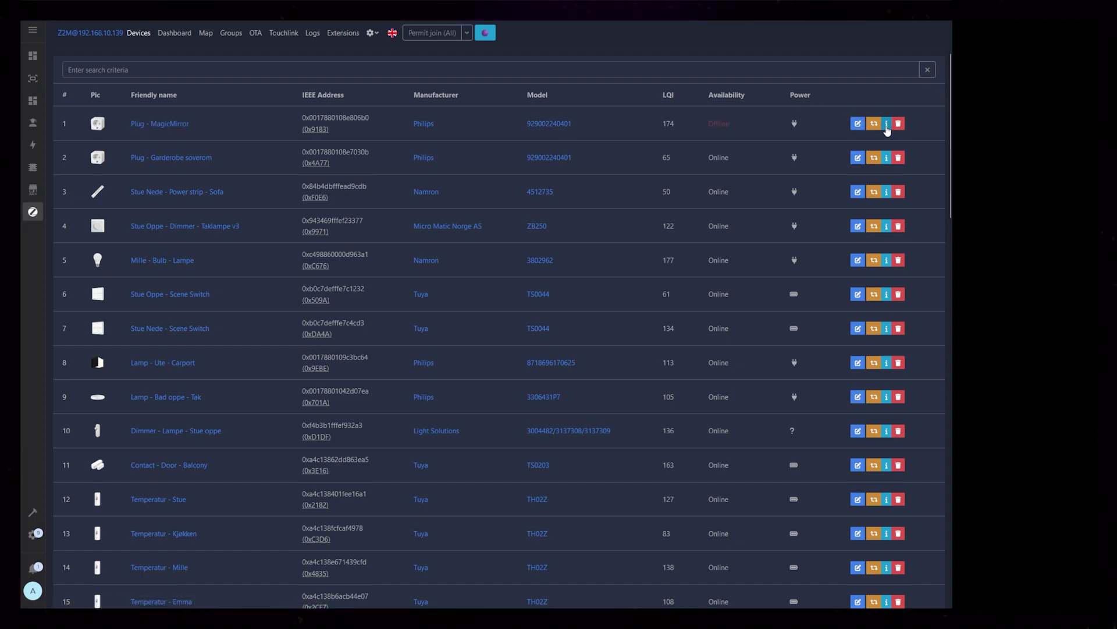
pyautogui.click(874, 124)
pyautogui.click(620, 103)
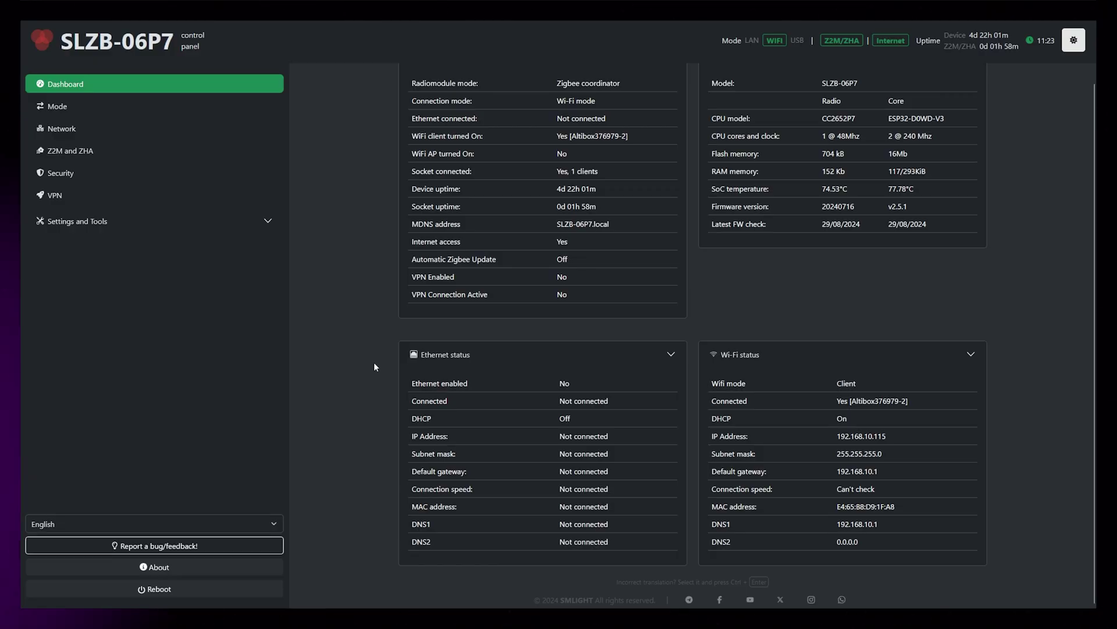
pyautogui.scroll(1, 374, 362)
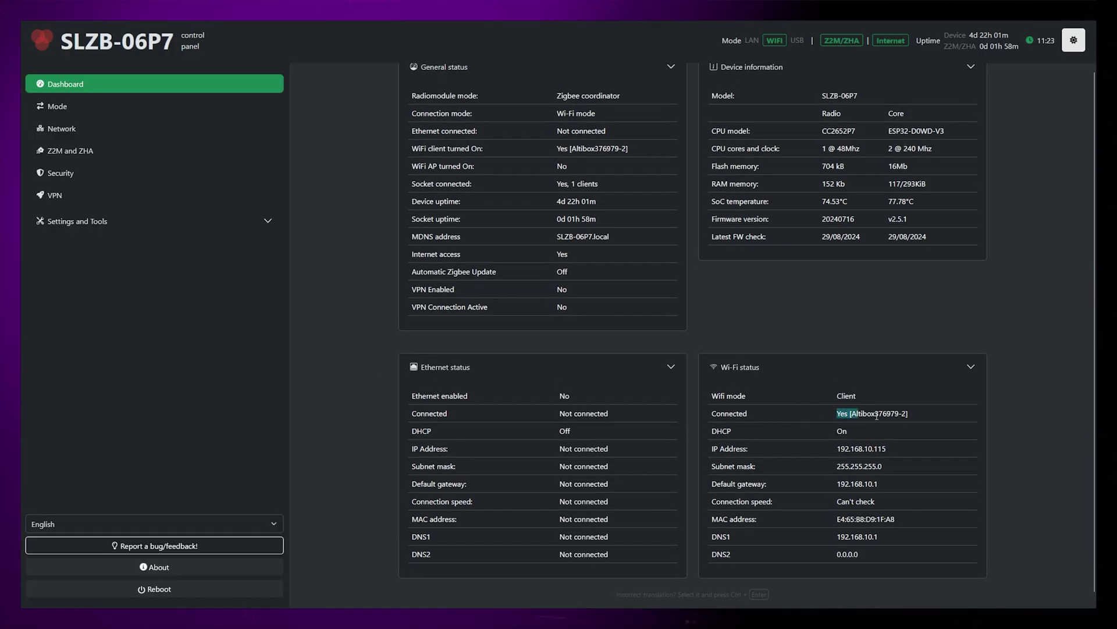
pyautogui.click(921, 412)
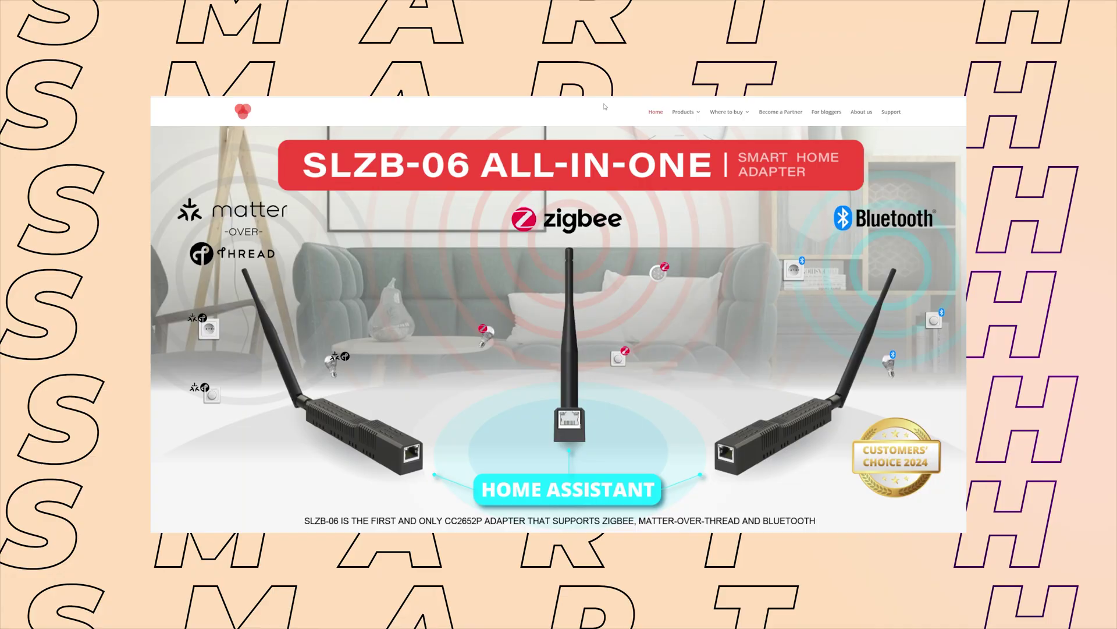
# Open SMLIGHT's Where to buy store-links page and scroll through the listings.
pyautogui.moveTo(726, 117)
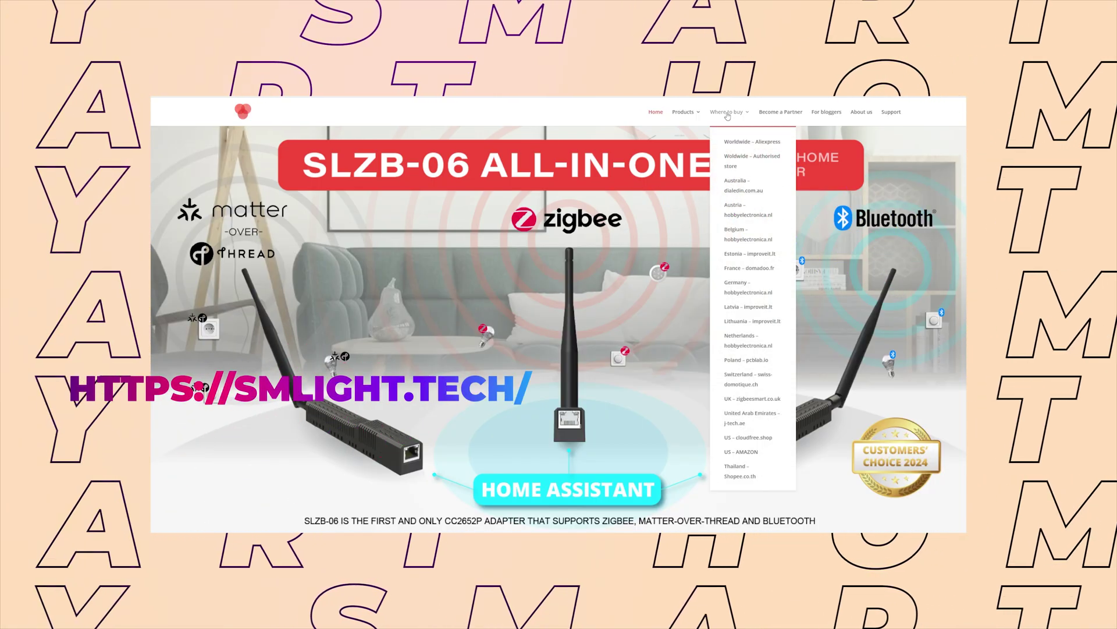
pyautogui.click(727, 116)
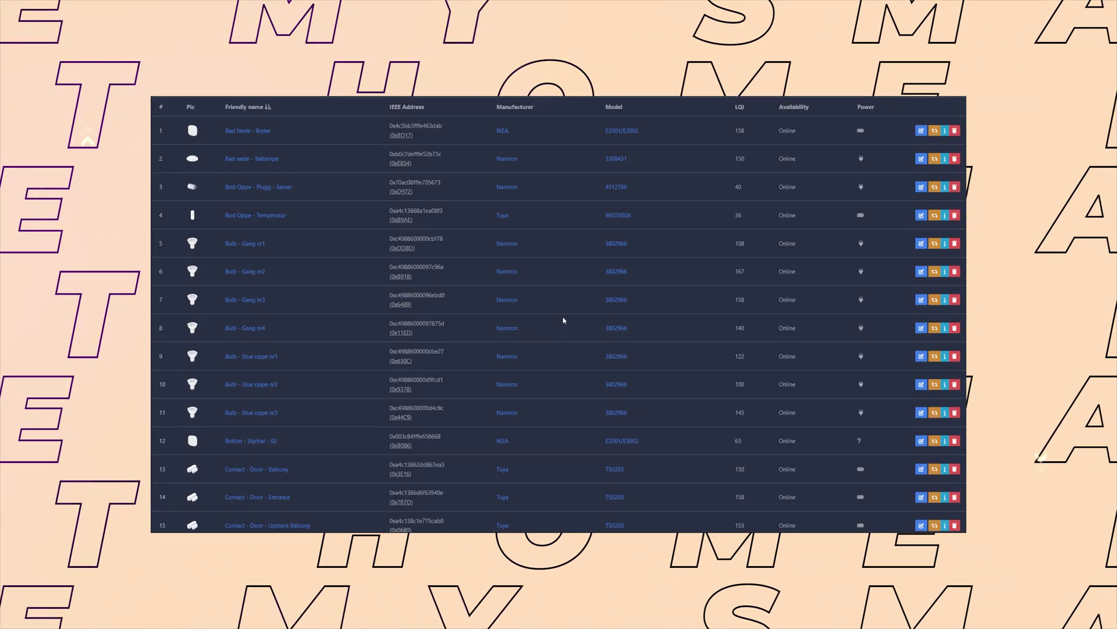
pyautogui.scroll(-5, 563, 319)
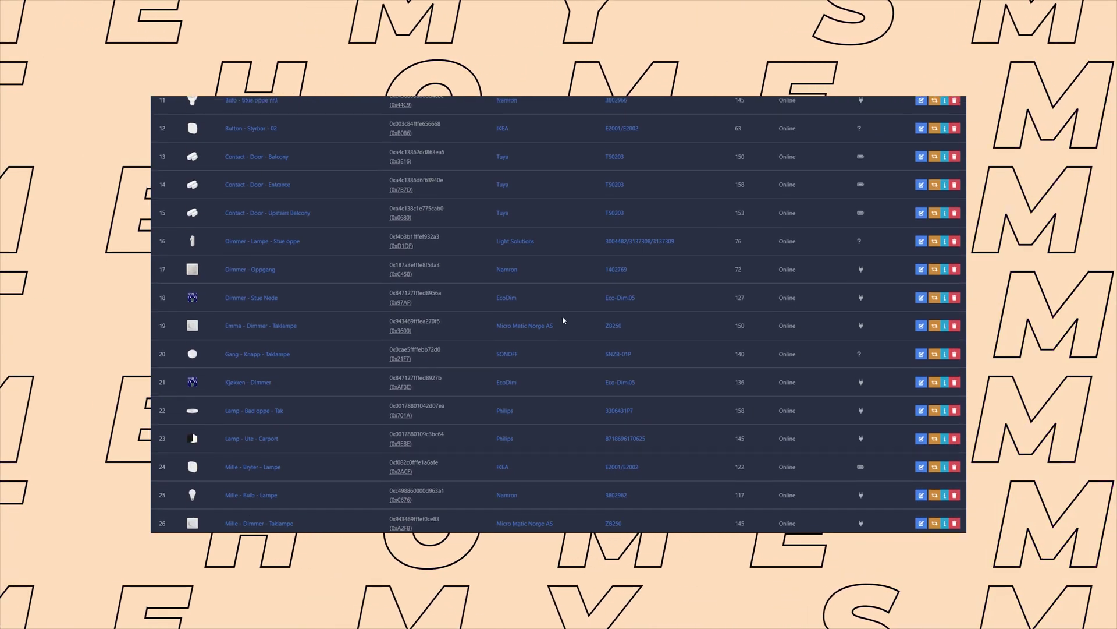
# Scroll the Zigbee2MQTT device list to confirm devices 27 through 51 are online.
pyautogui.scroll(-7, 564, 319)
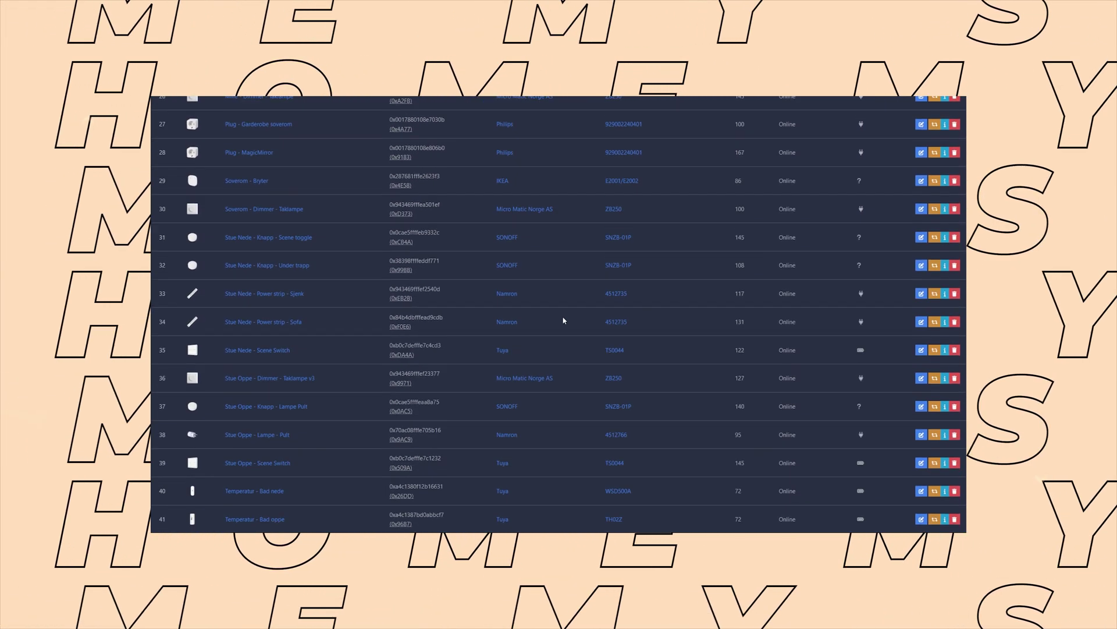
pyautogui.scroll(-5, 564, 320)
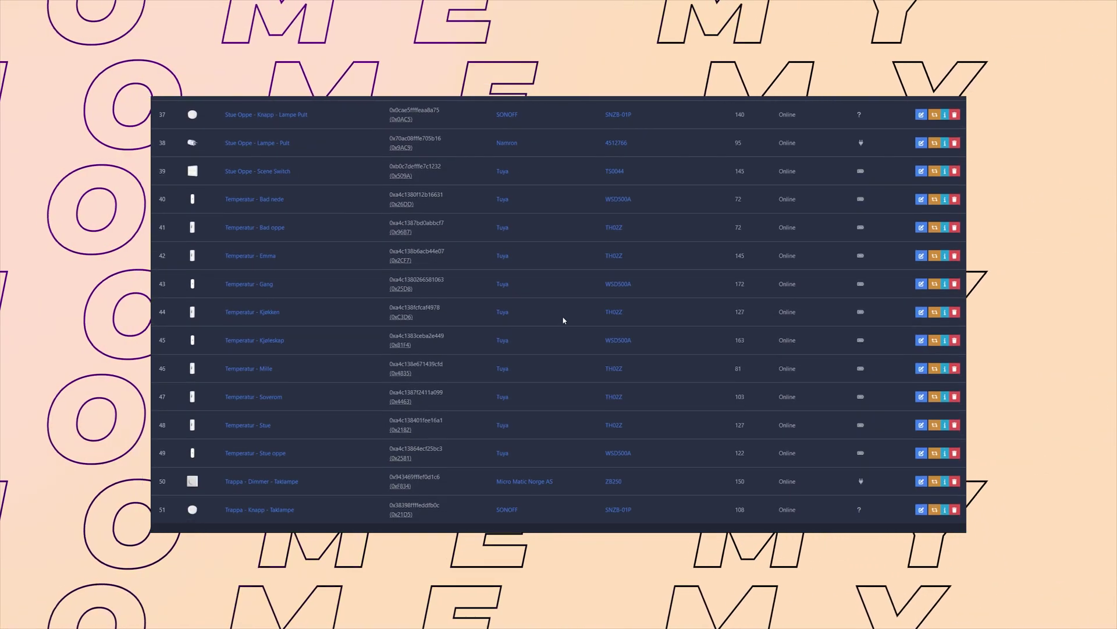